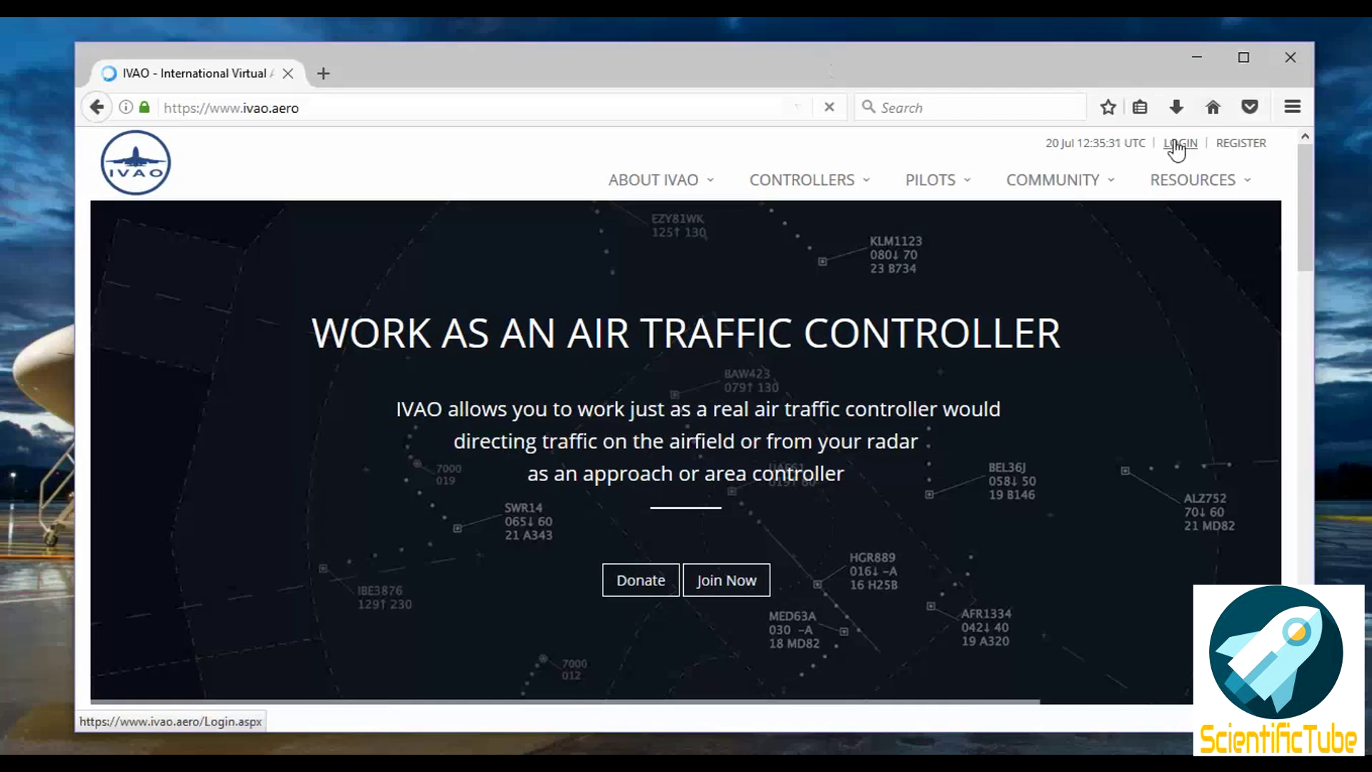
# Step: Log in to the IVAO website with the account VID and password
pyautogui.click(1175, 143)
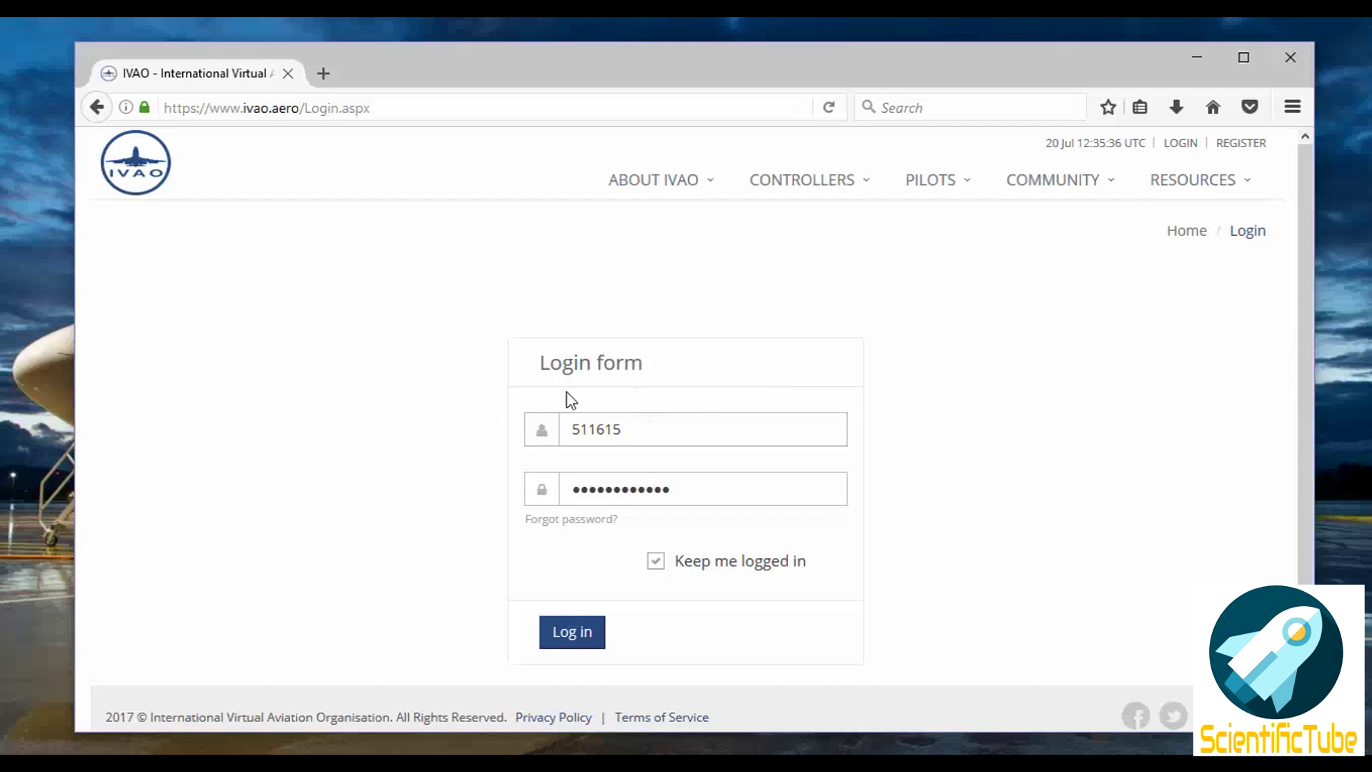
pyautogui.click(645, 432)
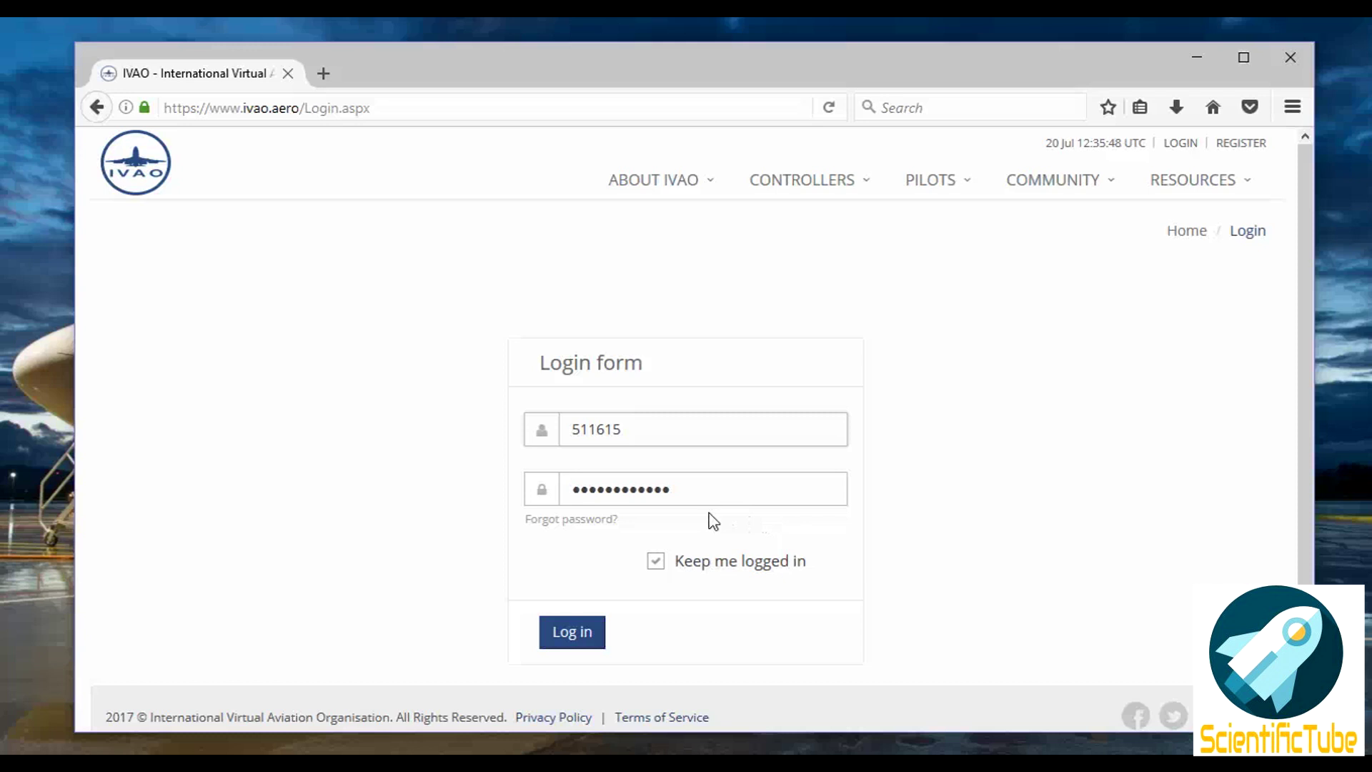
pyautogui.click(578, 636)
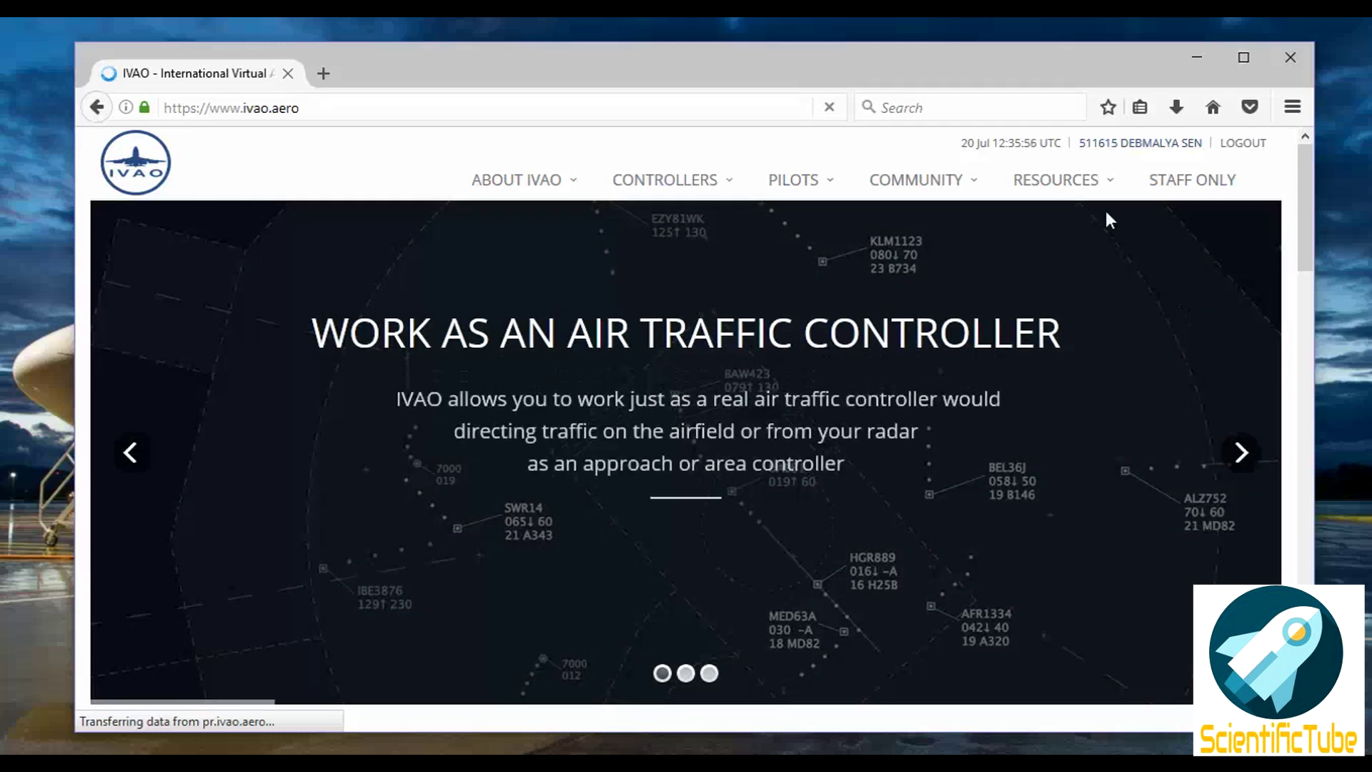
# Step: Go to Resources > Software > IVAO Pilot Client and jump to the IvAp Downloads section
pyautogui.click(1091, 189)
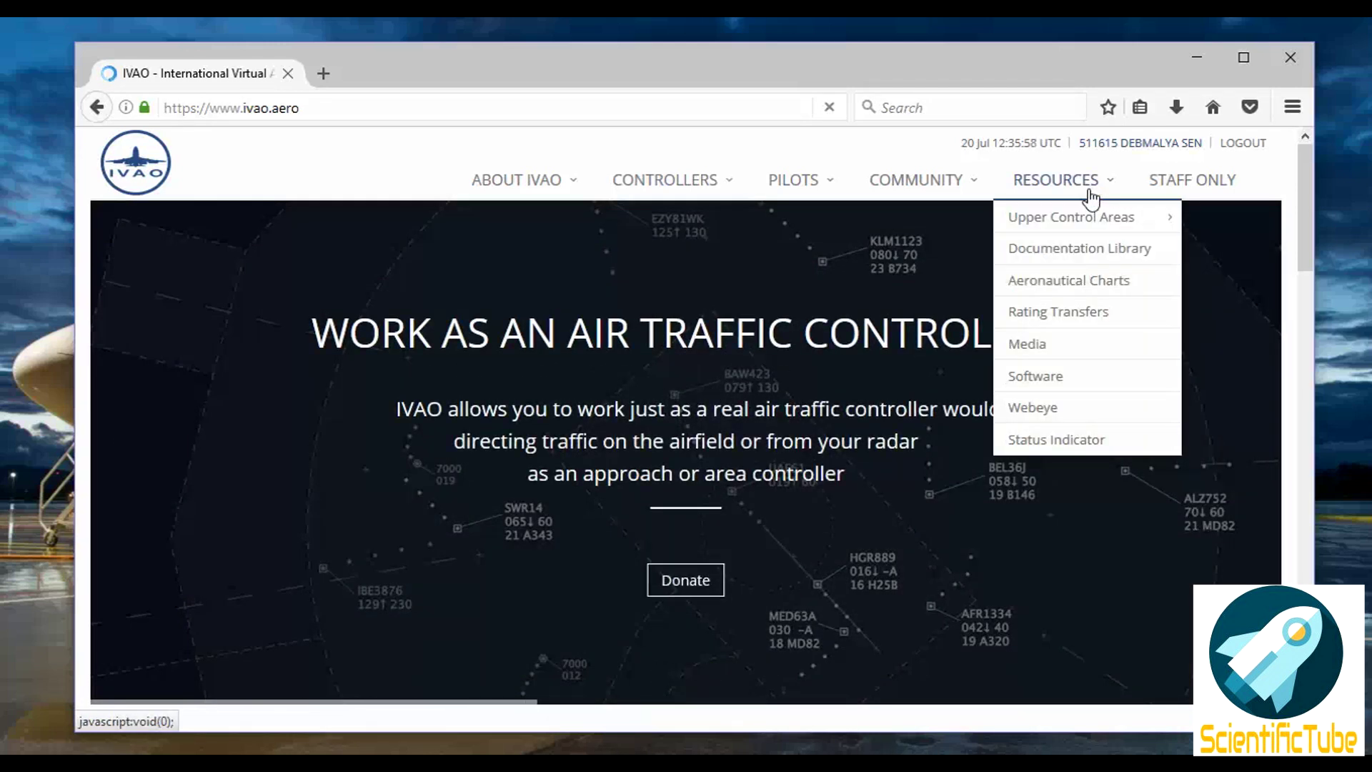
pyautogui.click(1044, 383)
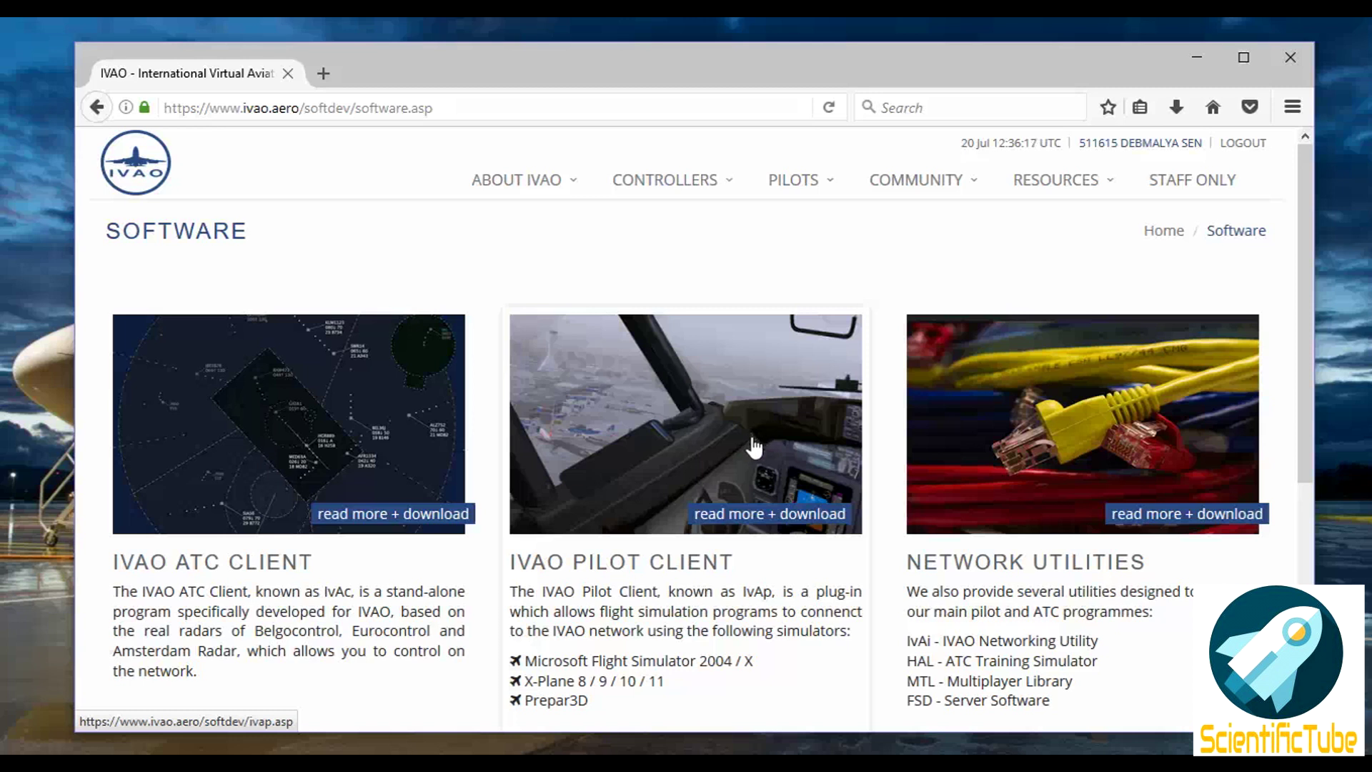
pyautogui.click(600, 571)
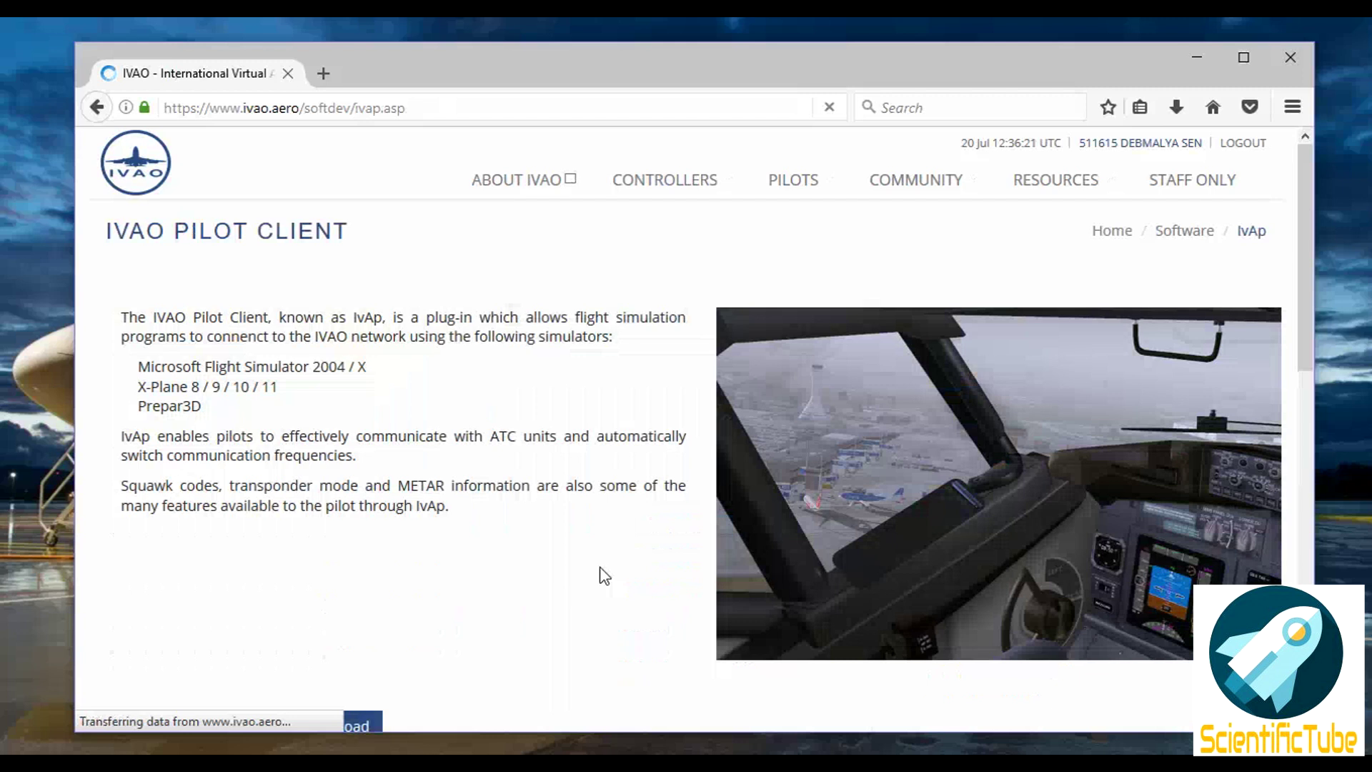
pyautogui.scroll(-3, 545, 487)
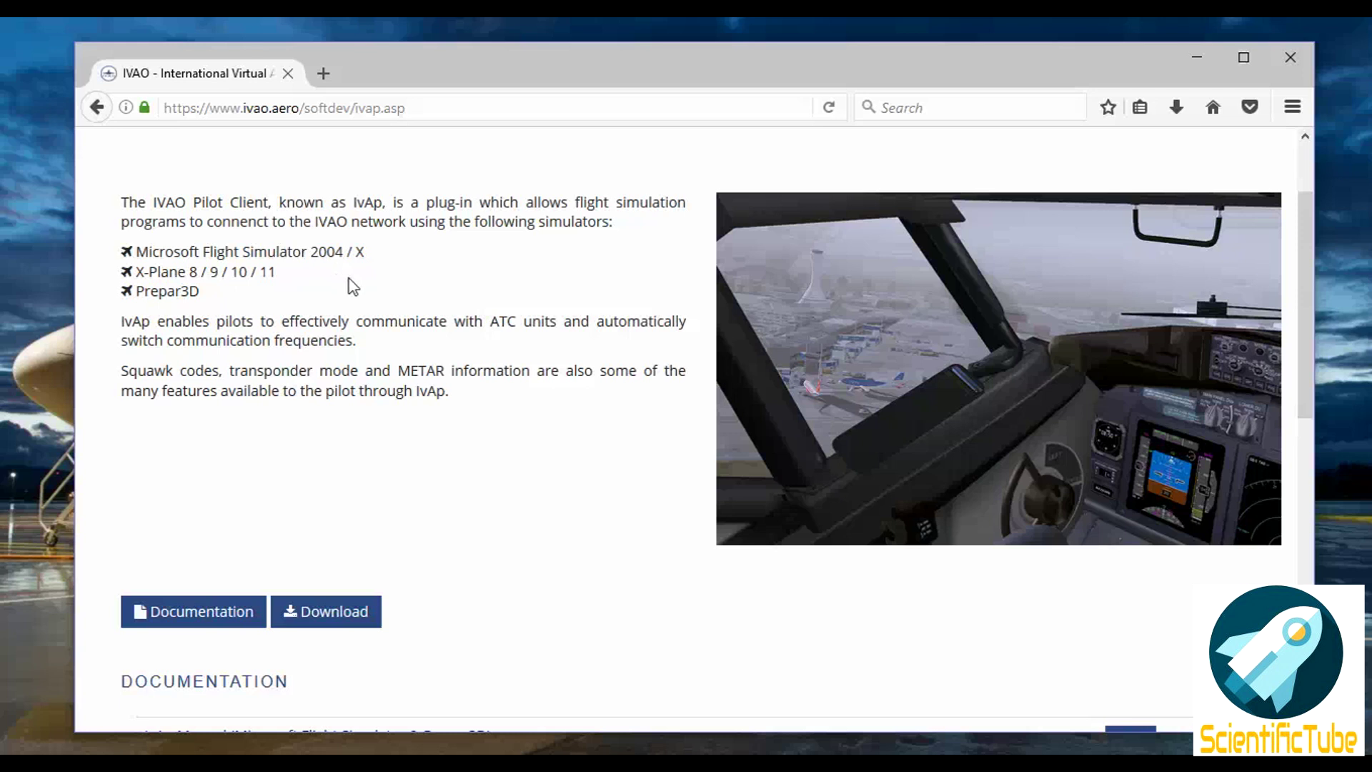
pyautogui.scroll(-3, 398, 352)
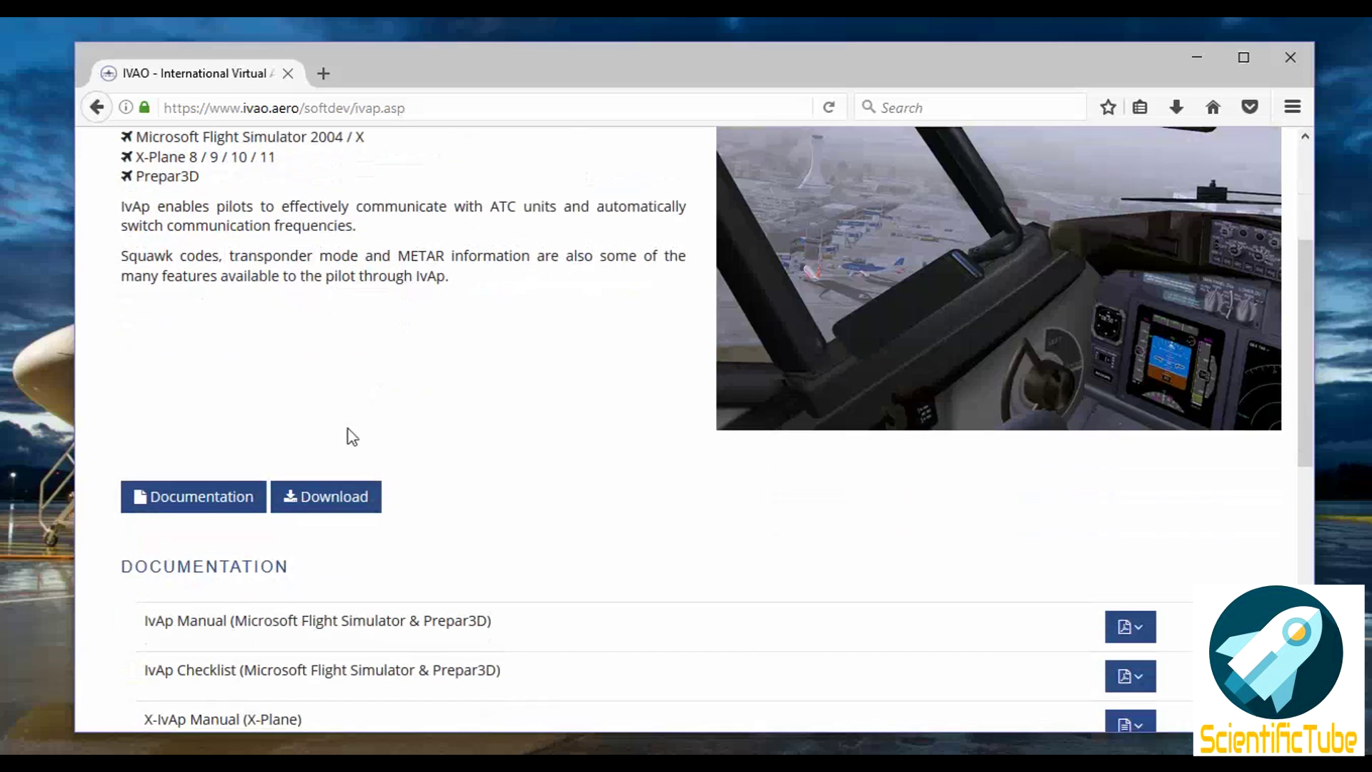
pyautogui.click(347, 503)
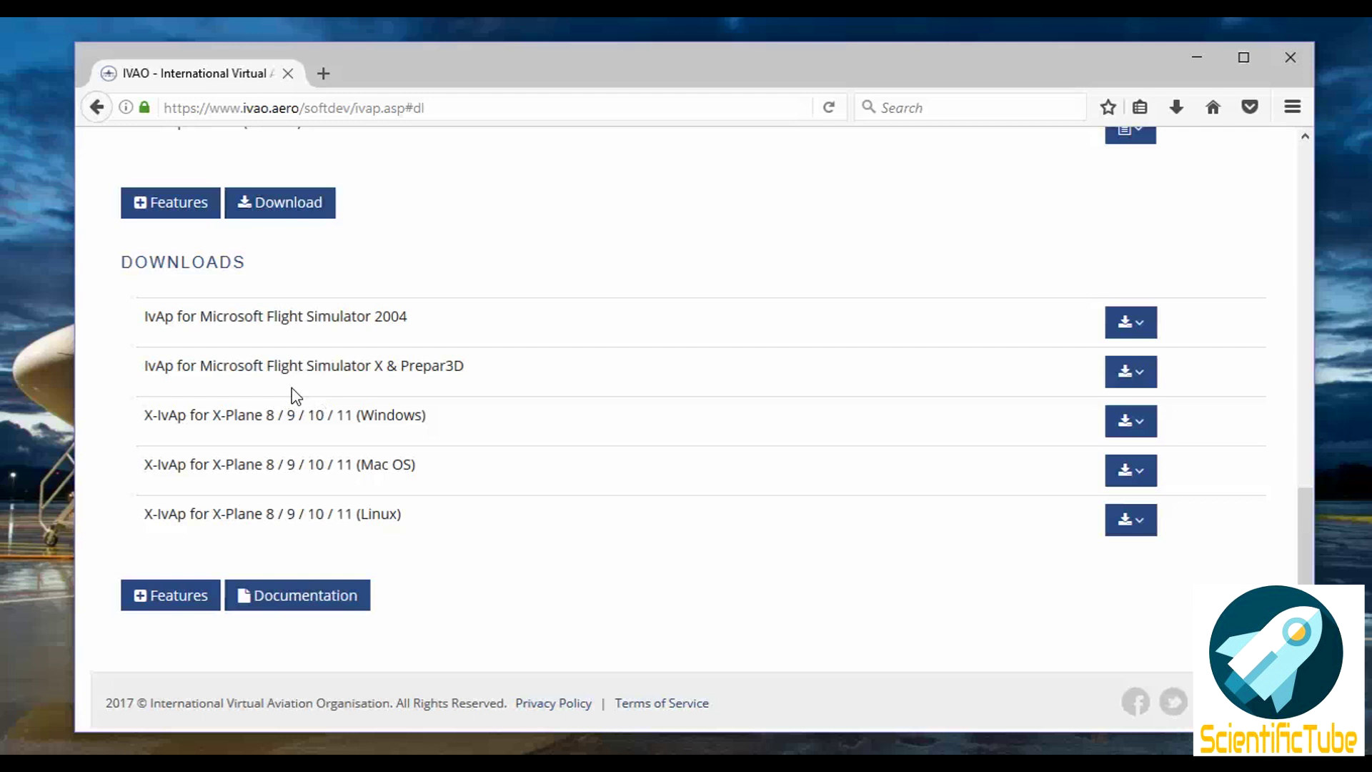
# Step: Download the current IvAp v2.0.2 FSX & Prepar3D build from the France mirror
pyautogui.click(1125, 386)
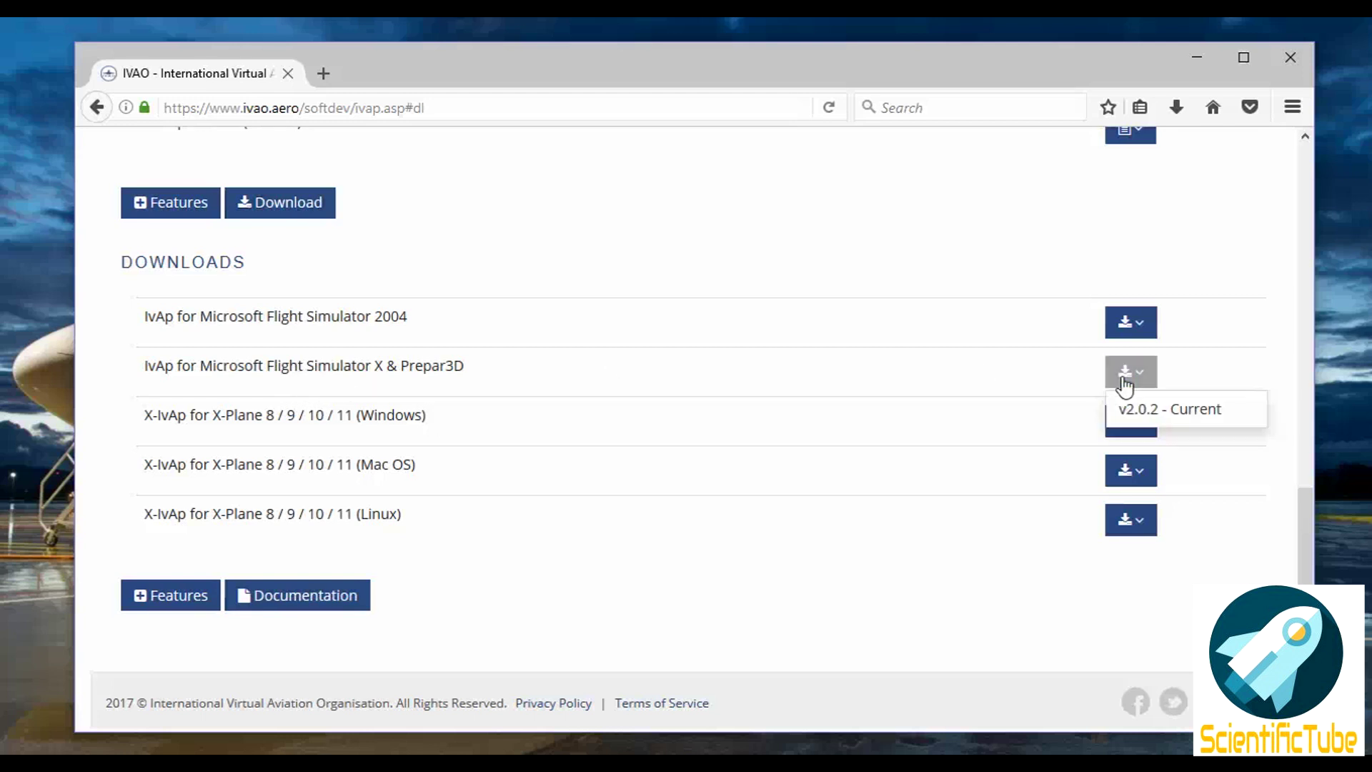
pyautogui.click(1161, 419)
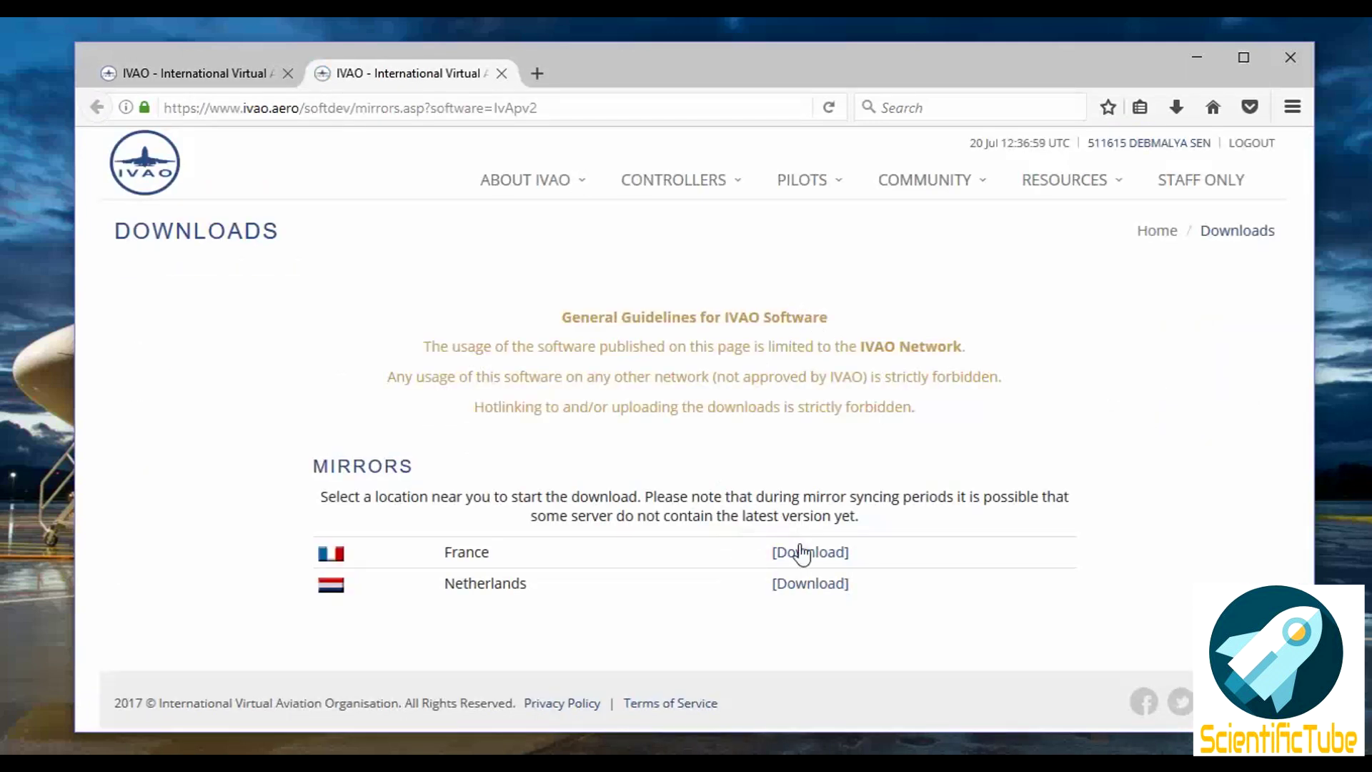
pyautogui.click(810, 554)
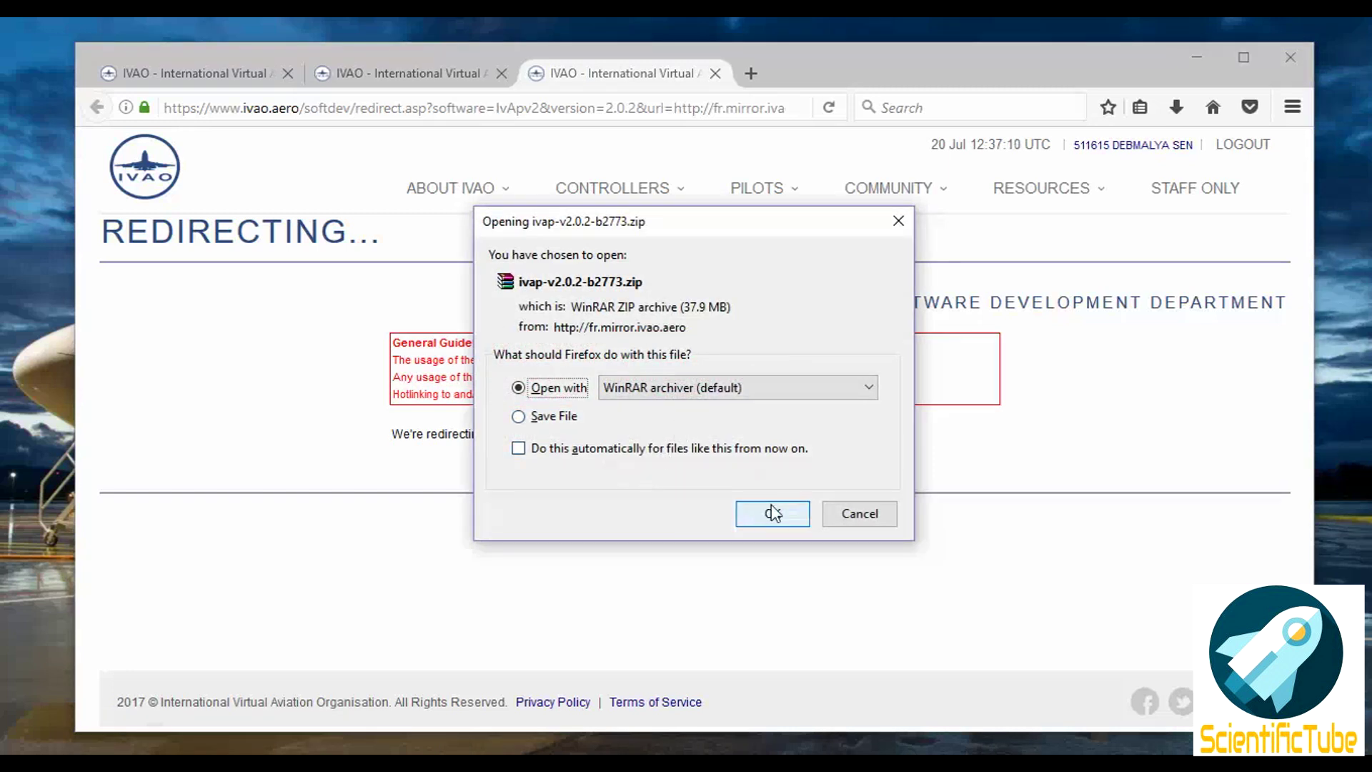
# Step: Save ivap-v2.0.2-b2773.zip to disk and open the finished download in WinRAR
pyautogui.click(569, 420)
pyautogui.click(763, 516)
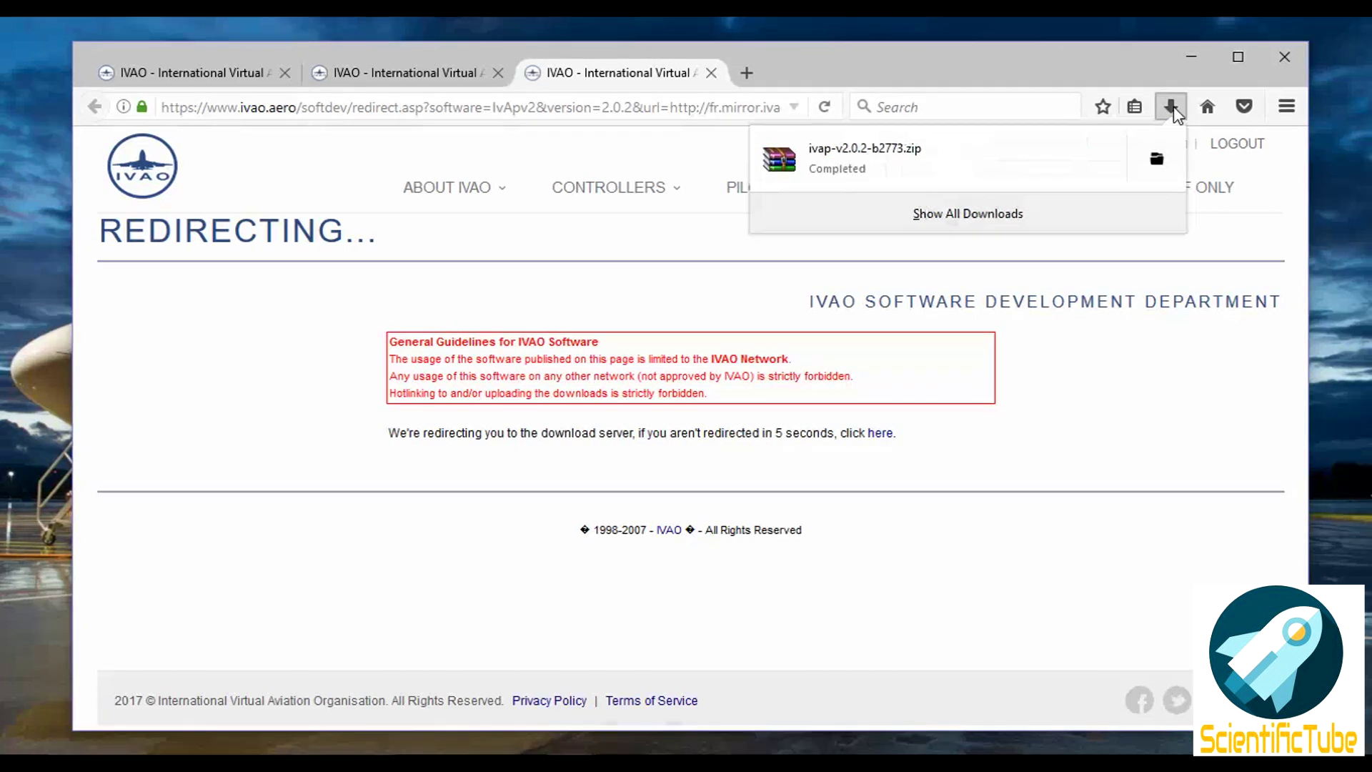
pyautogui.click(1011, 169)
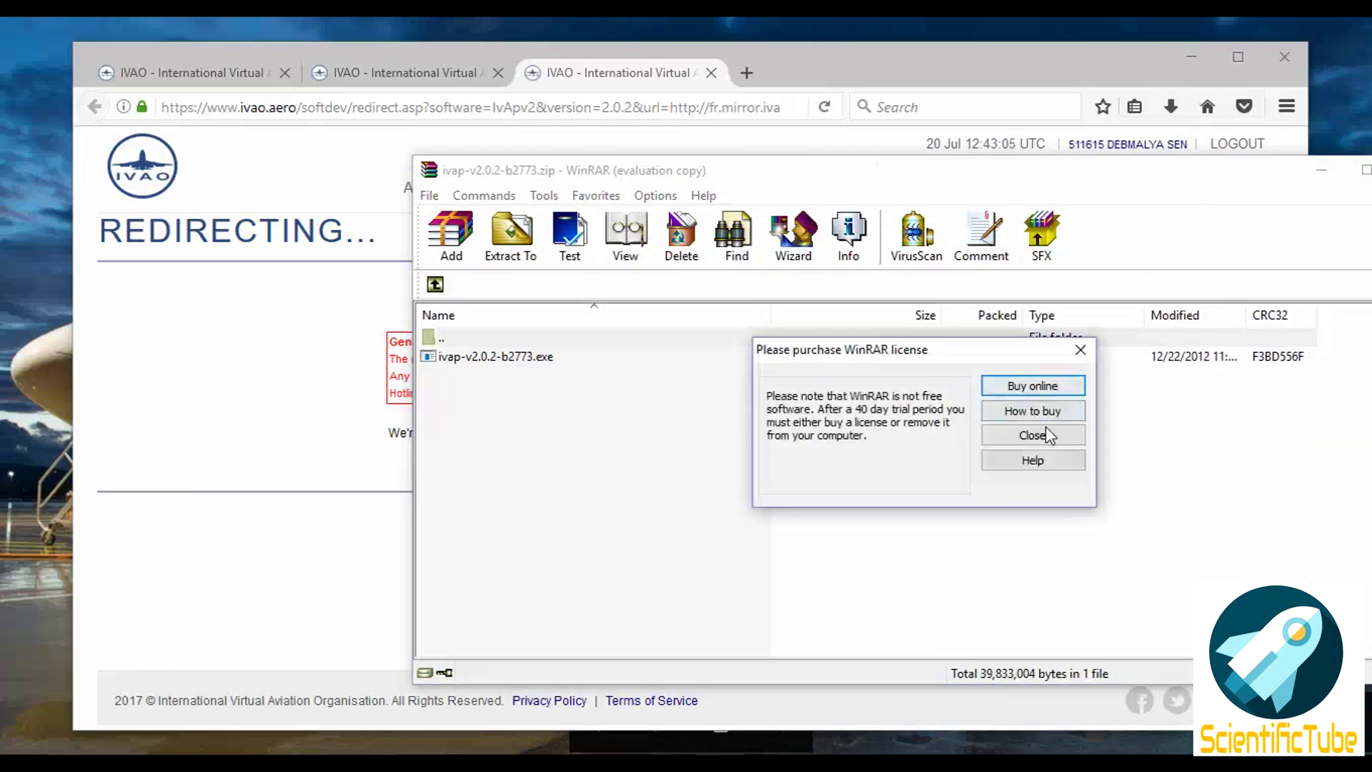
# Step: Dismiss the WinRAR licence notice and run ivap-v2.0.2-b2773.exe from the archive
pyautogui.click(1045, 428)
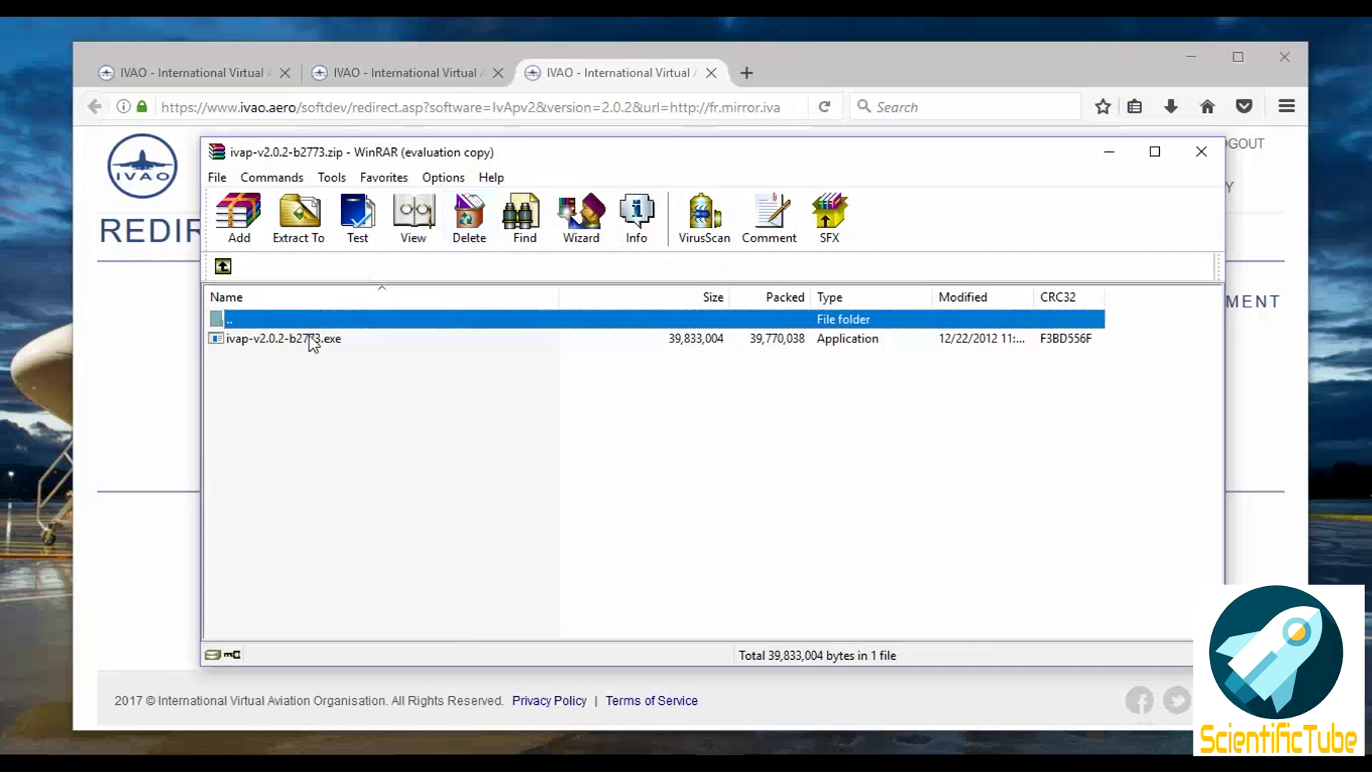
pyautogui.click(311, 339)
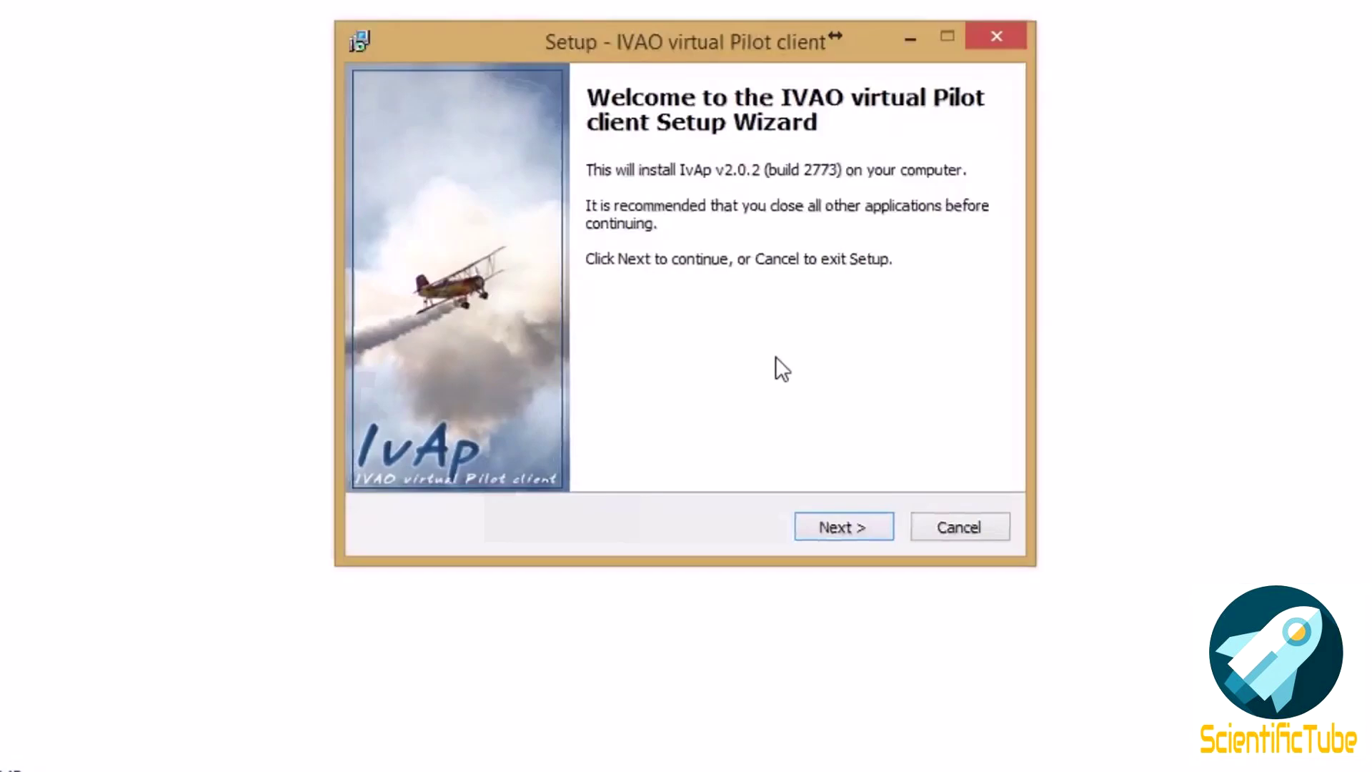
# Step: Accept the IvAp licence, keeping Single PC, Flight Simulator X in E:\FSX, and the MTL installer
pyautogui.click(833, 530)
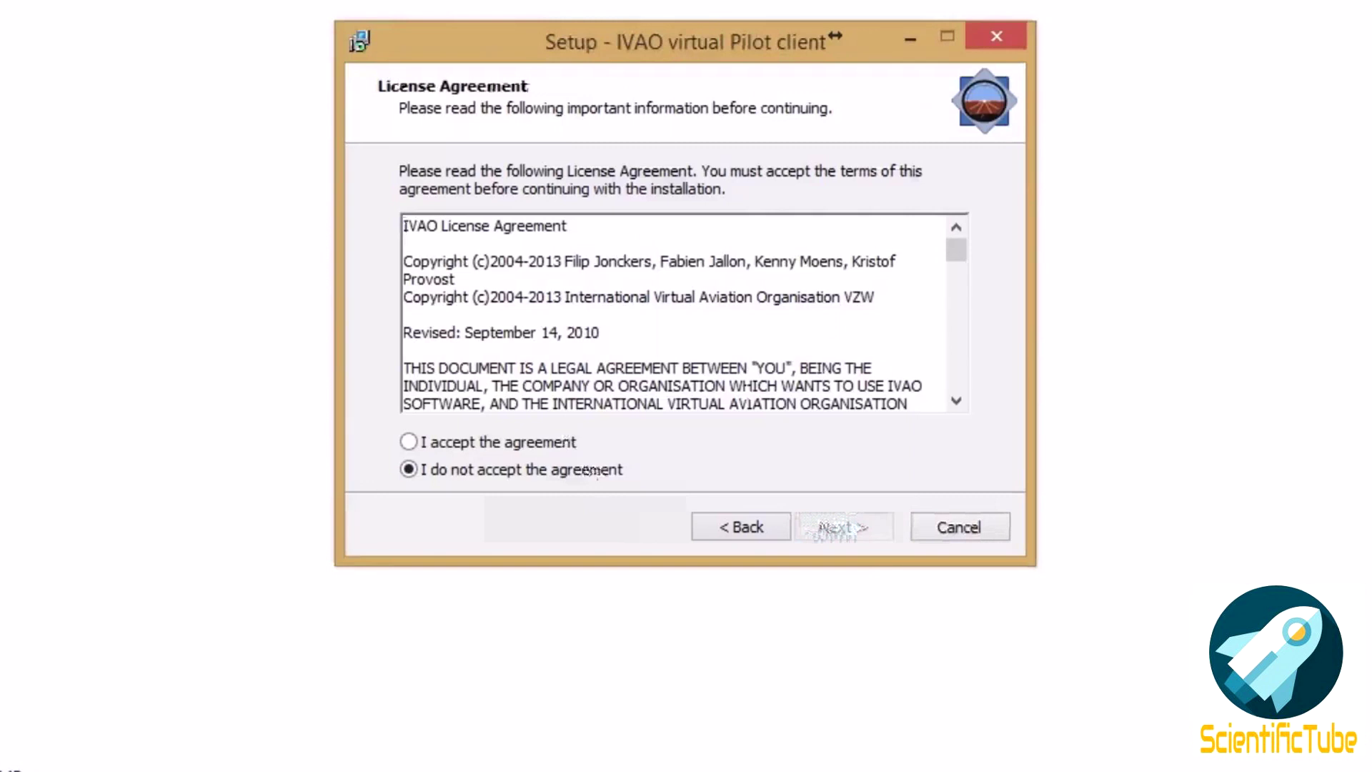
pyautogui.click(501, 441)
pyautogui.click(862, 524)
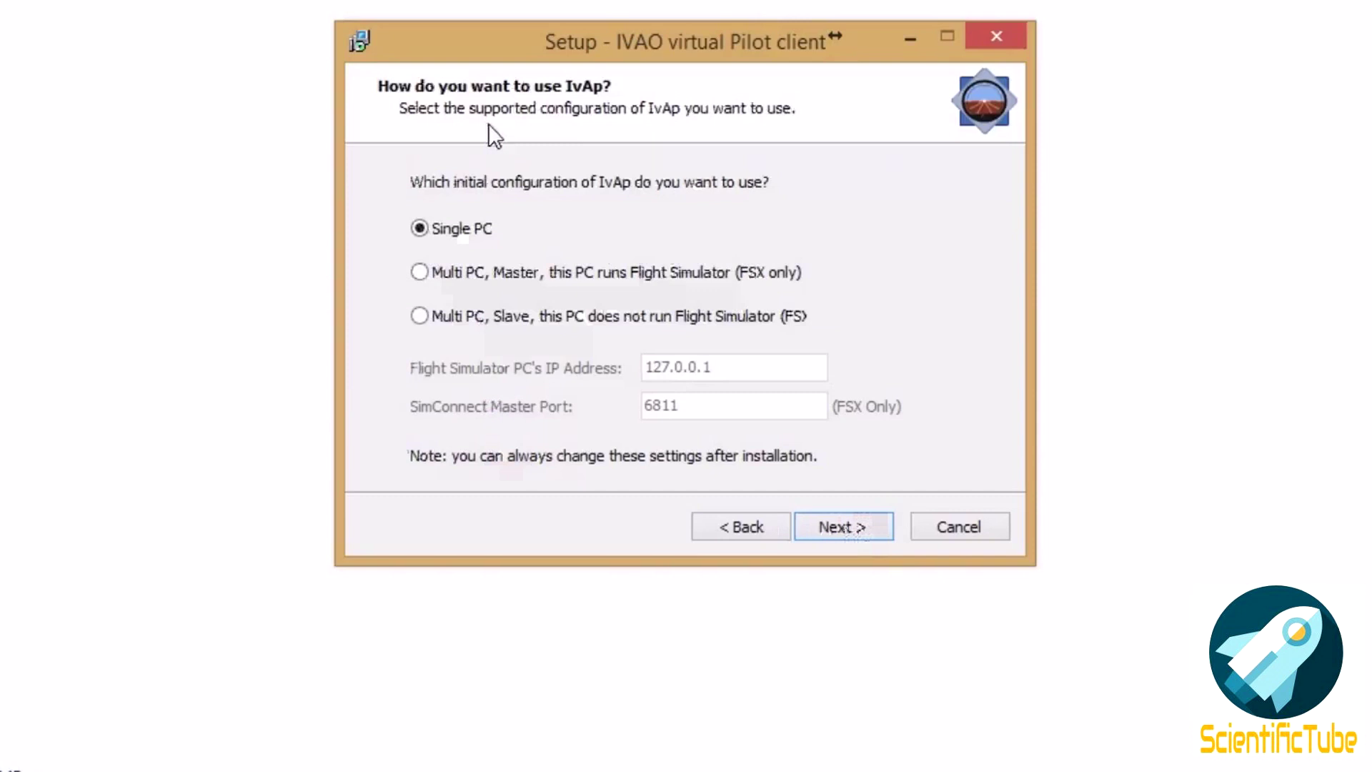
pyautogui.click(838, 527)
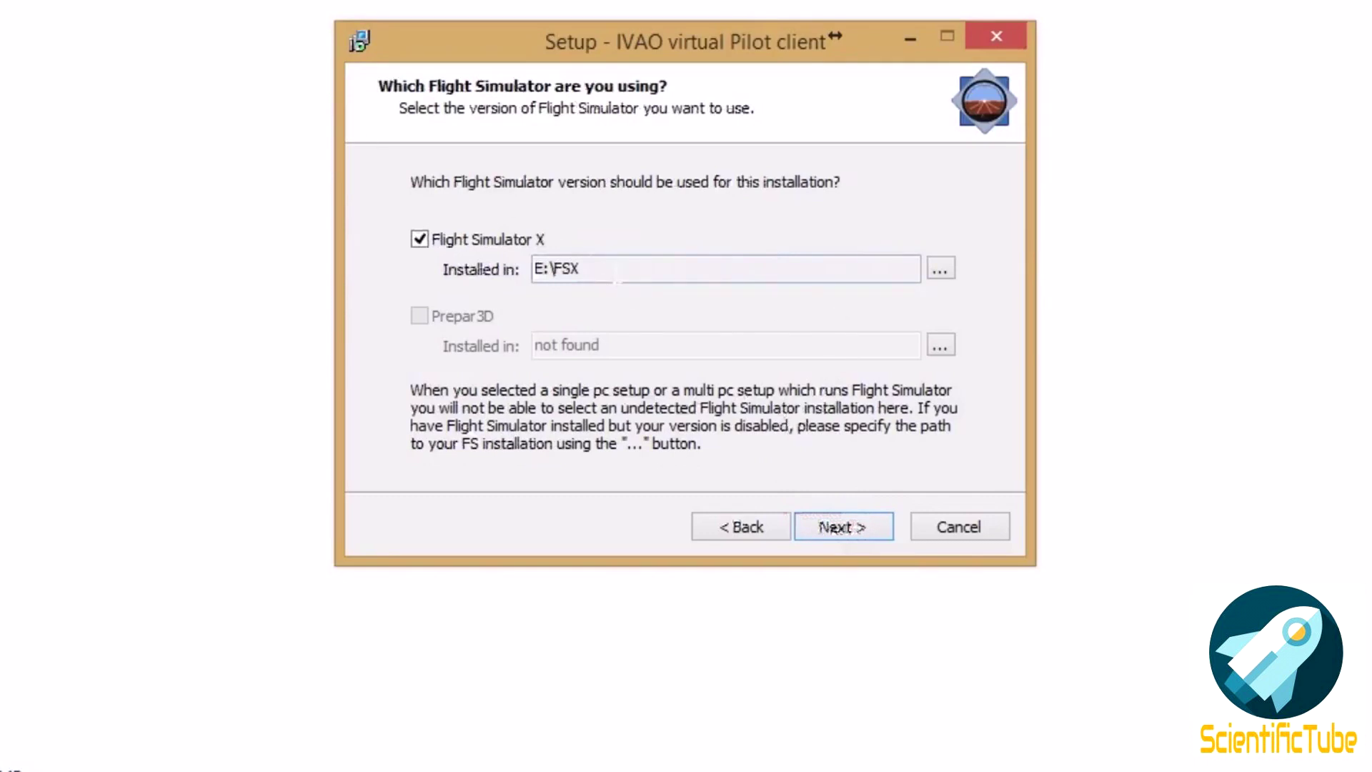
pyautogui.click(863, 530)
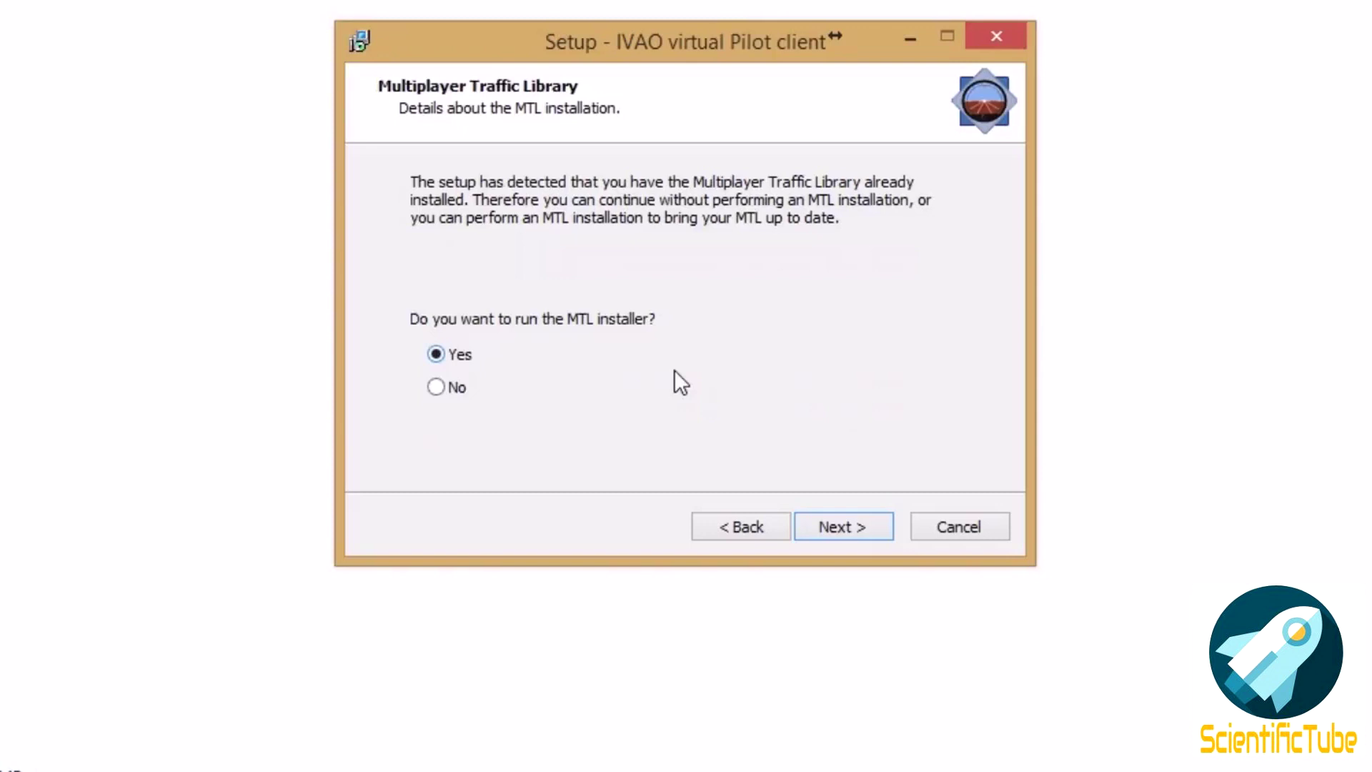
pyautogui.click(838, 517)
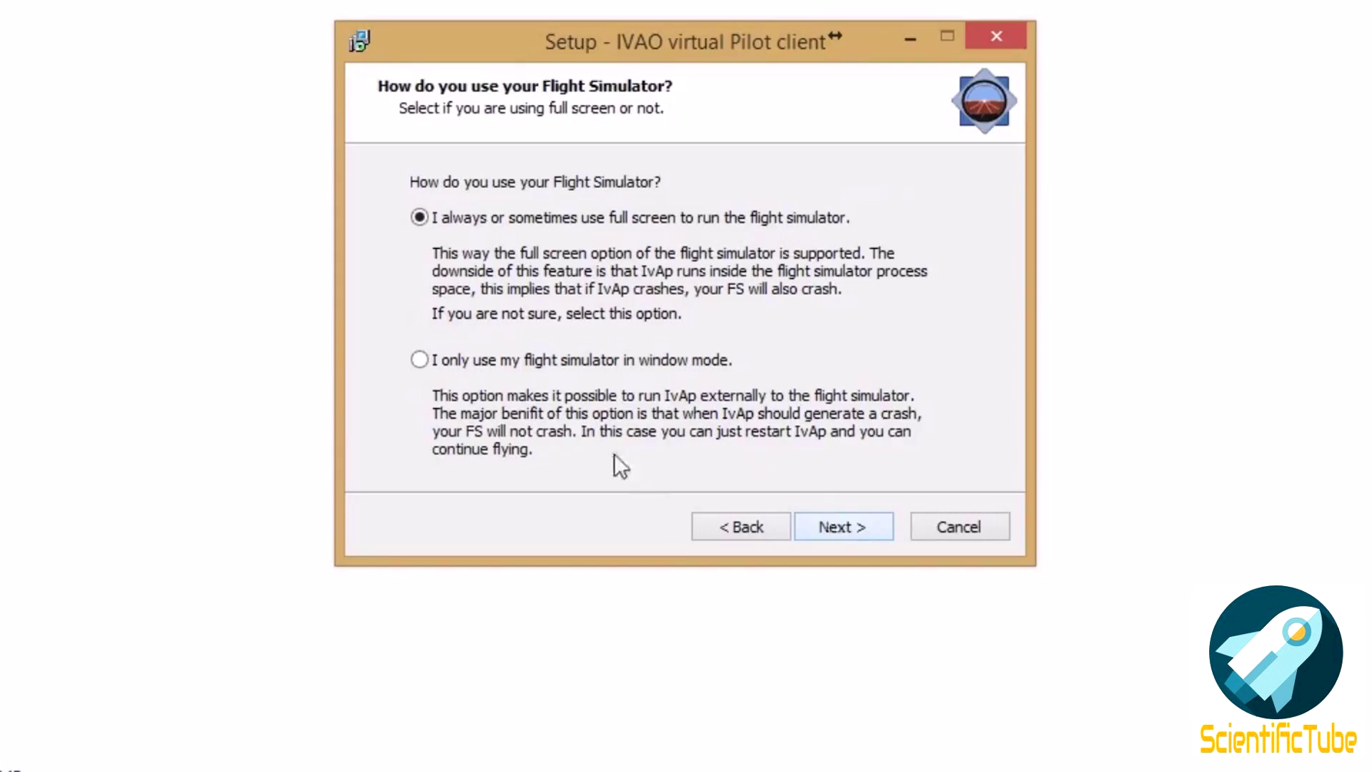
# Step: Choose window-mode-only simulator use and decline installing or upgrading FSUIPC
pyautogui.click(420, 360)
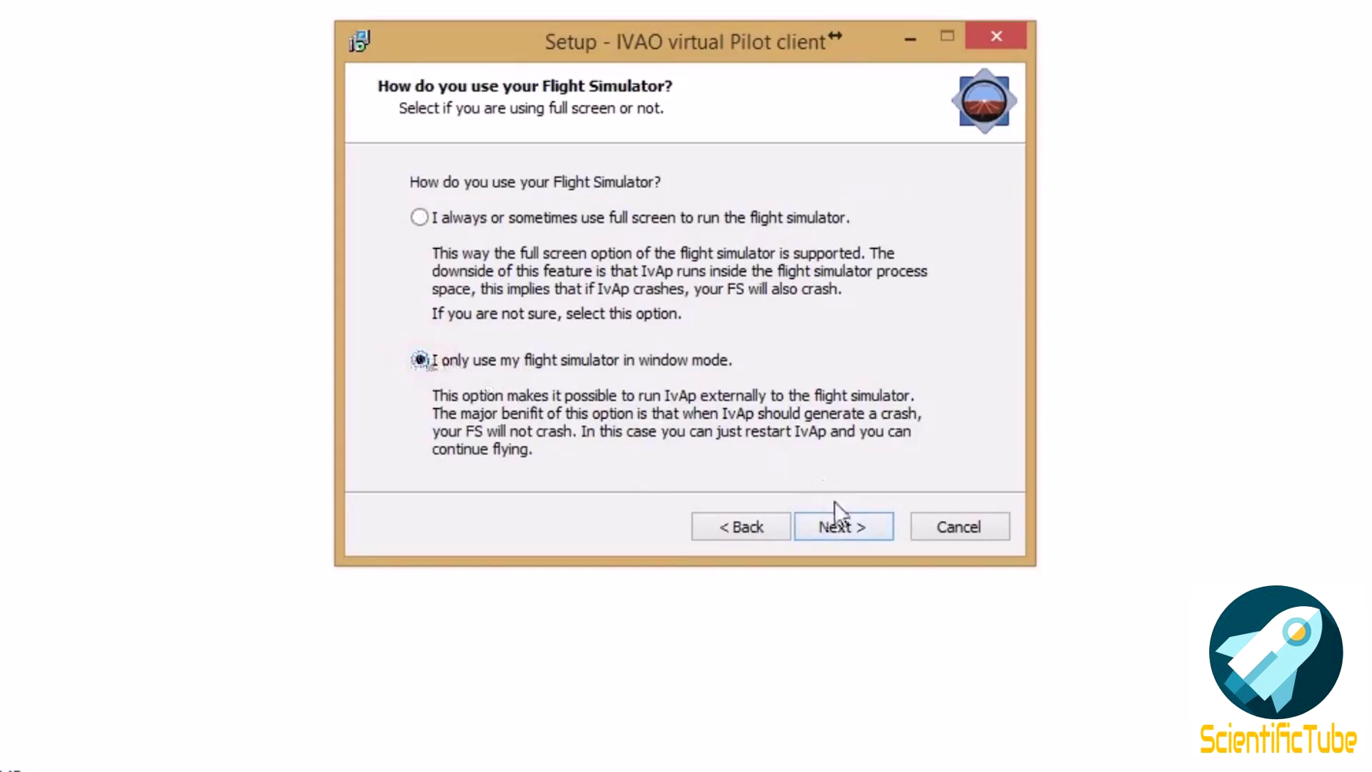
pyautogui.click(850, 525)
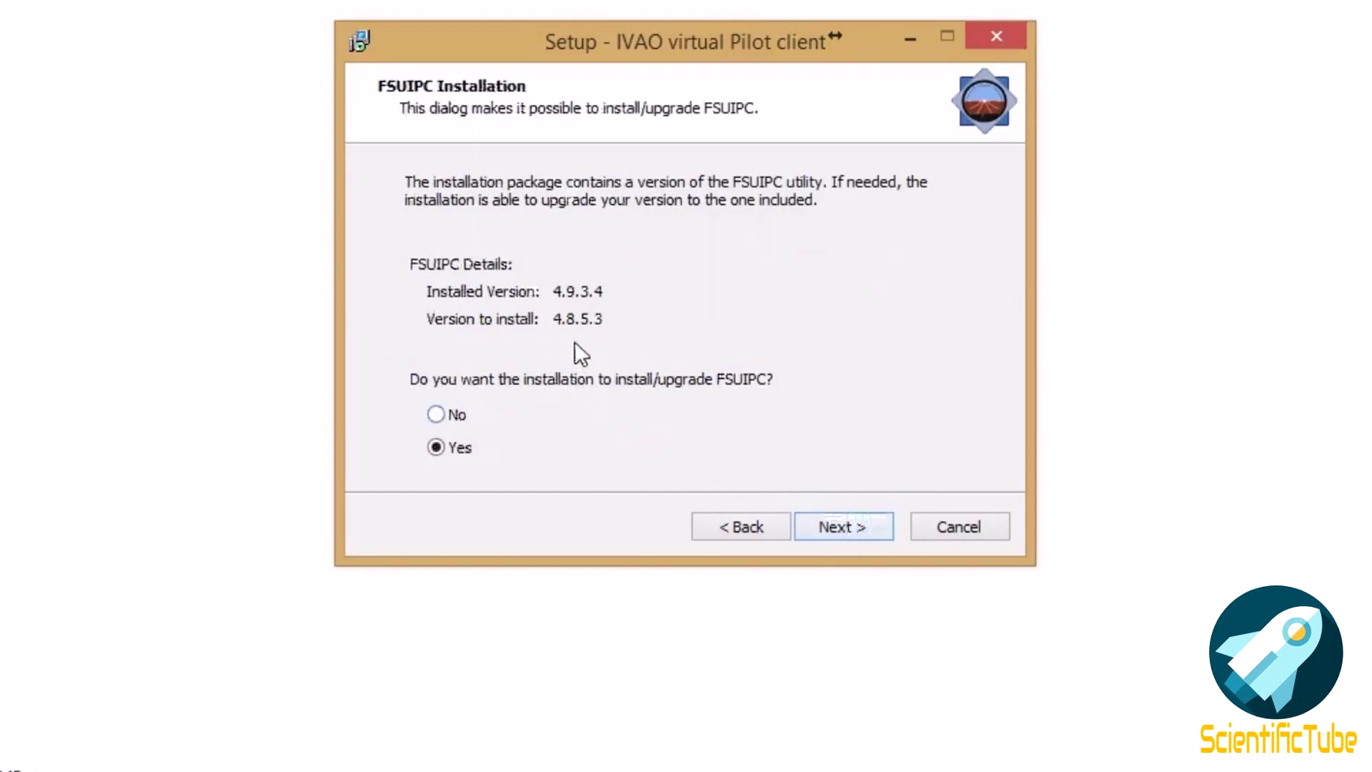
pyautogui.click(436, 415)
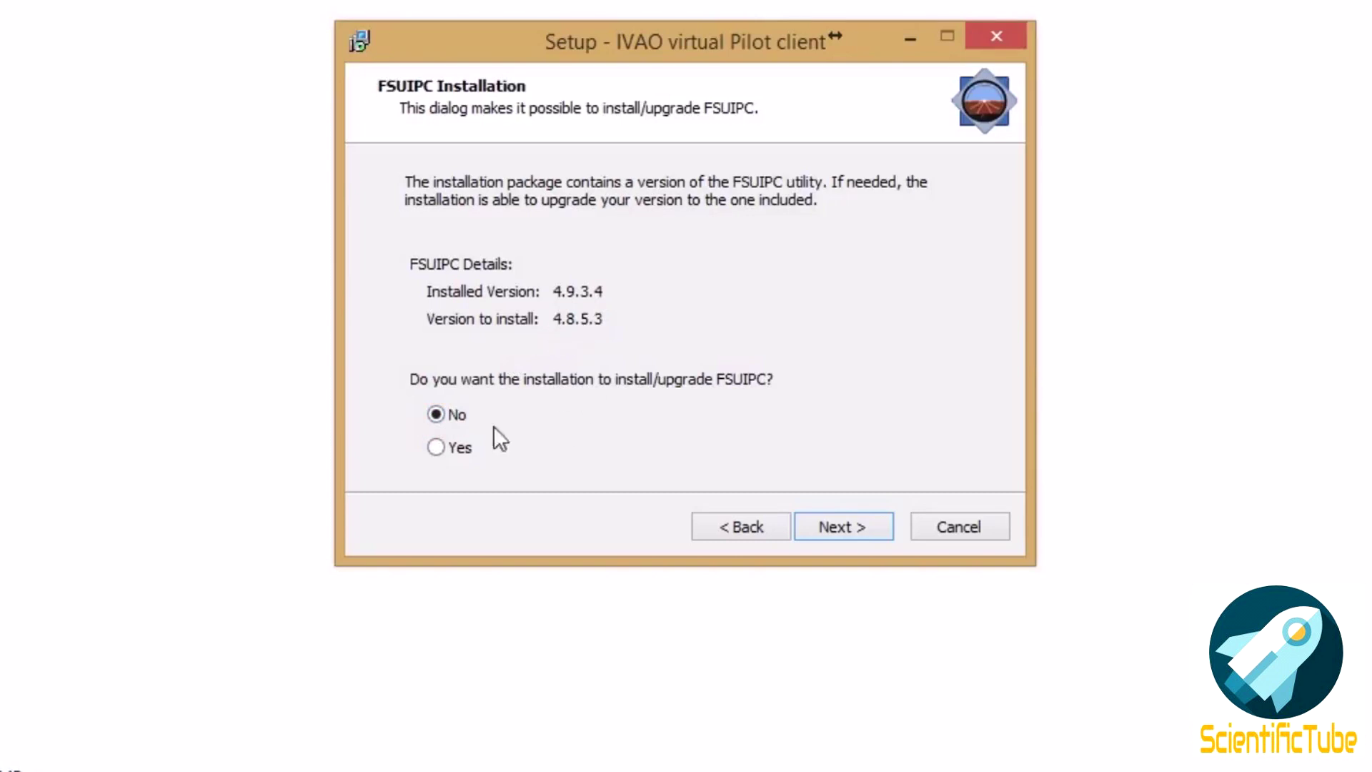
pyautogui.click(838, 529)
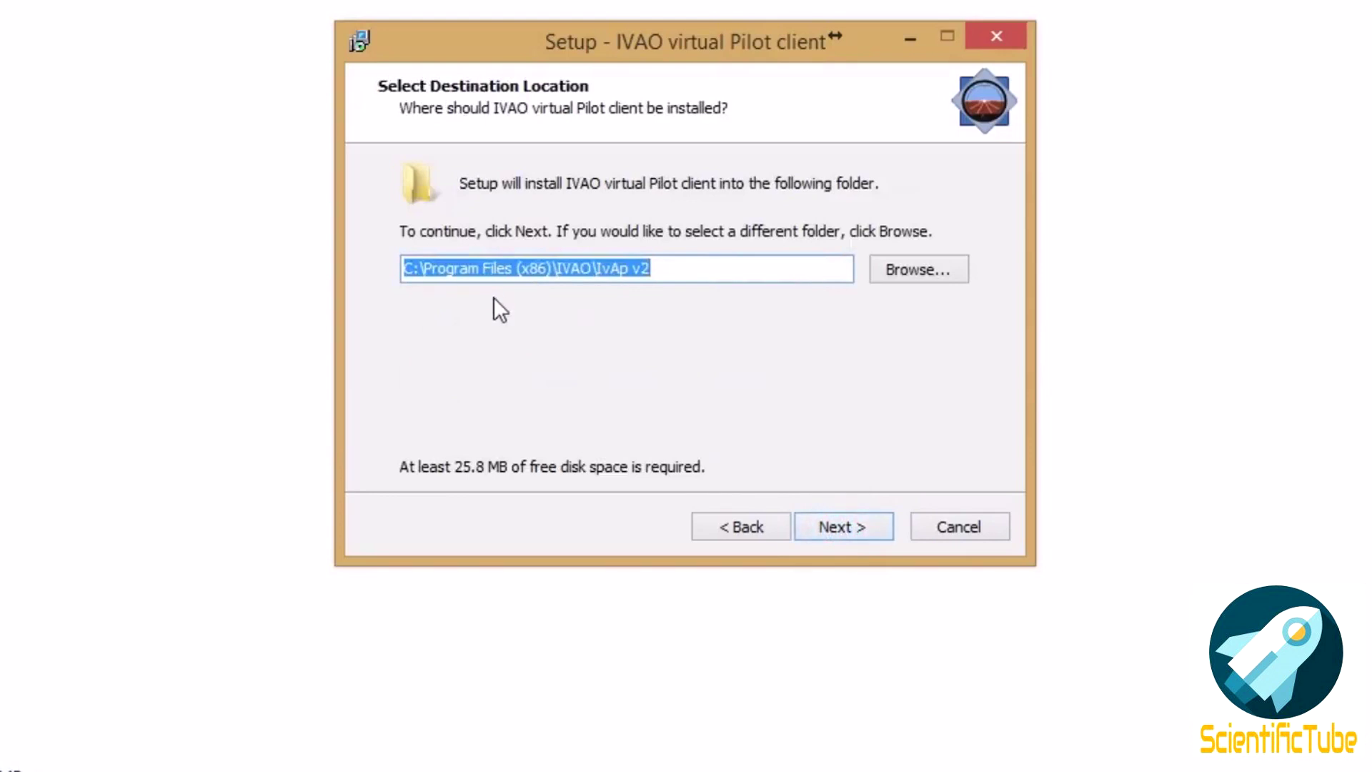
# Step: Change the install destination to E:\IVAO\IvAp v2, confirming the existing folder
pyautogui.click(554, 269)
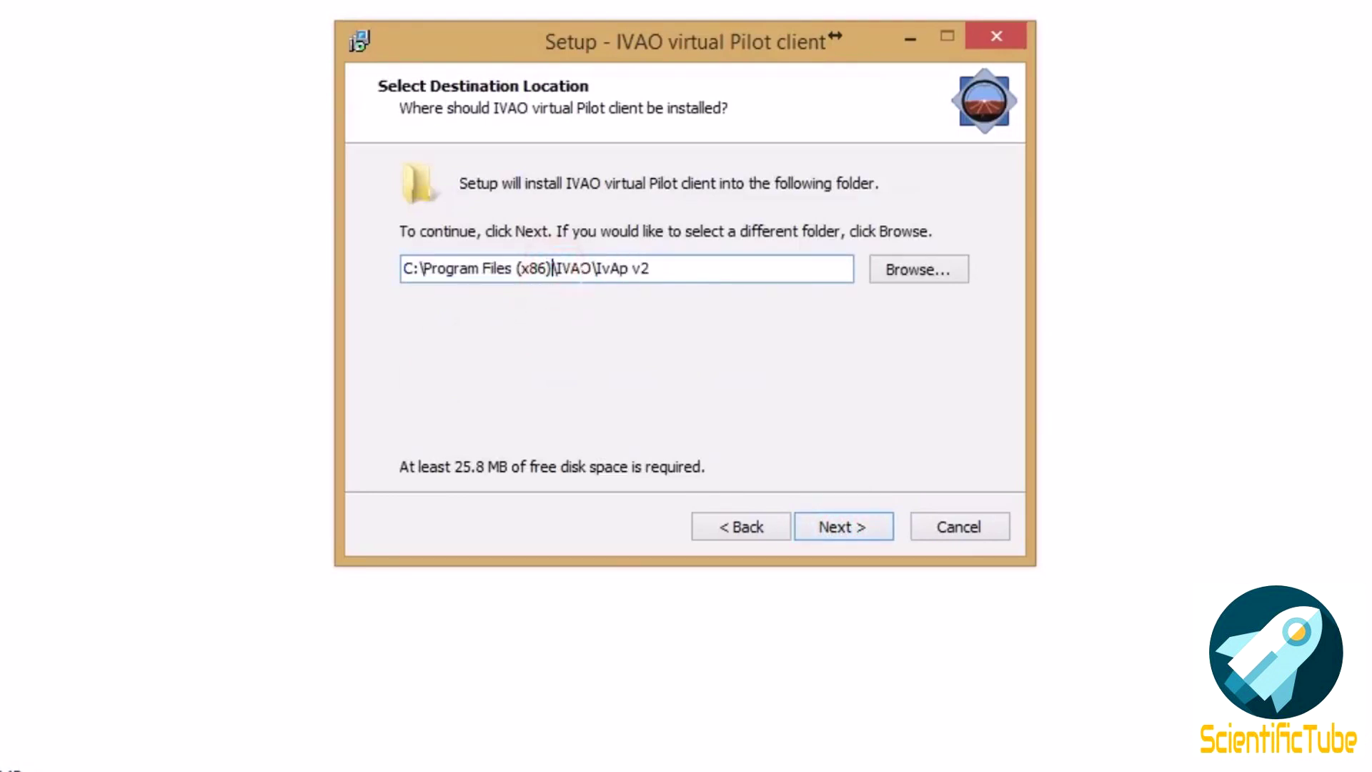
pyautogui.moveTo(554, 269); pyautogui.dragTo(423, 269)
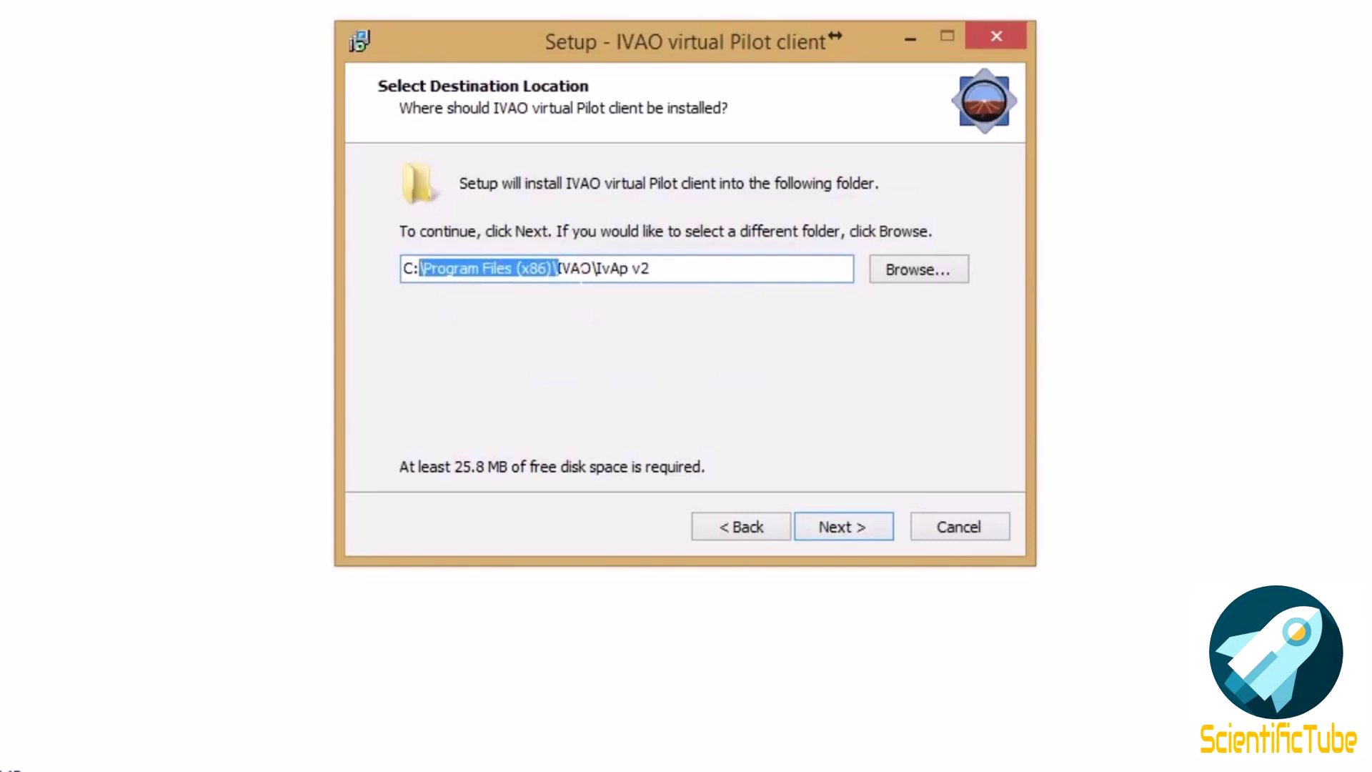
pyautogui.press('BackSpace')
pyautogui.press('Delete')
pyautogui.press('Delete')
pyautogui.write('E:')
pyautogui.click(603, 272)
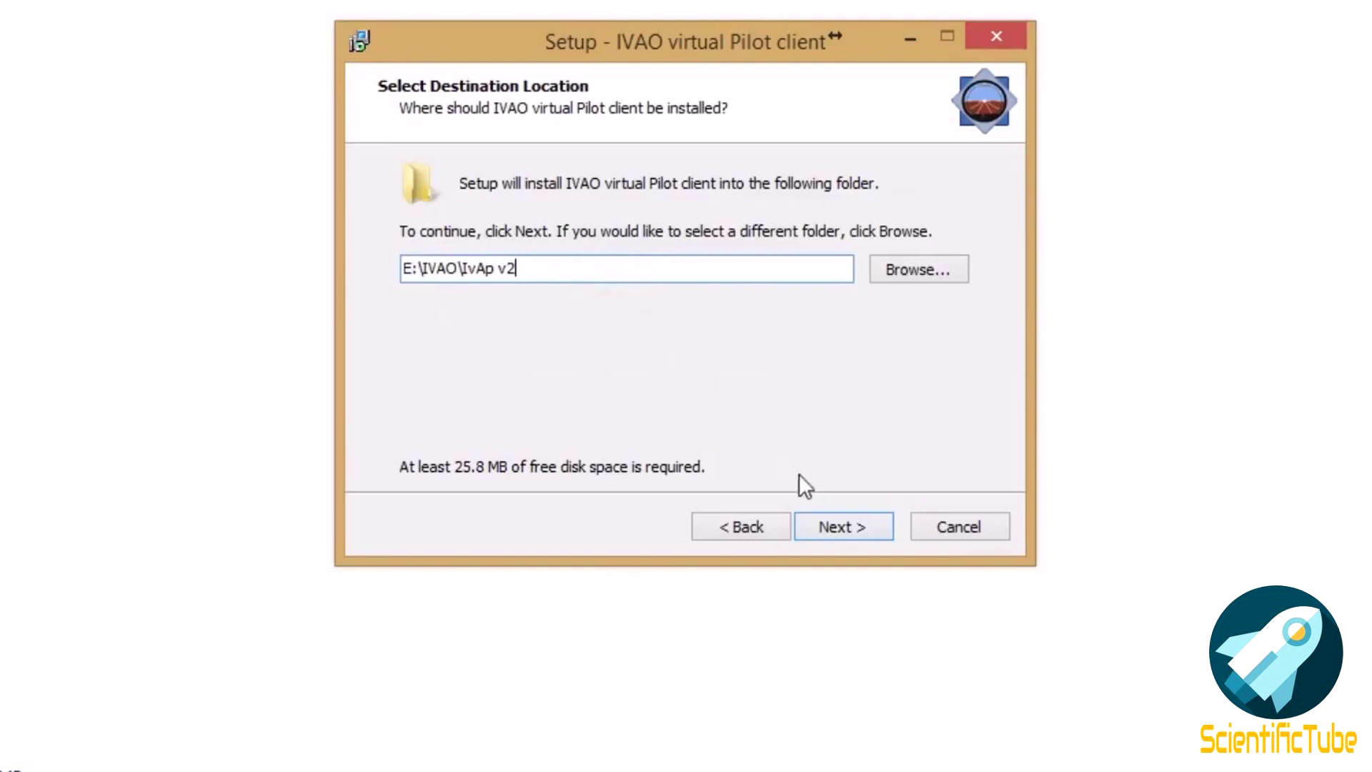
pyautogui.click(841, 525)
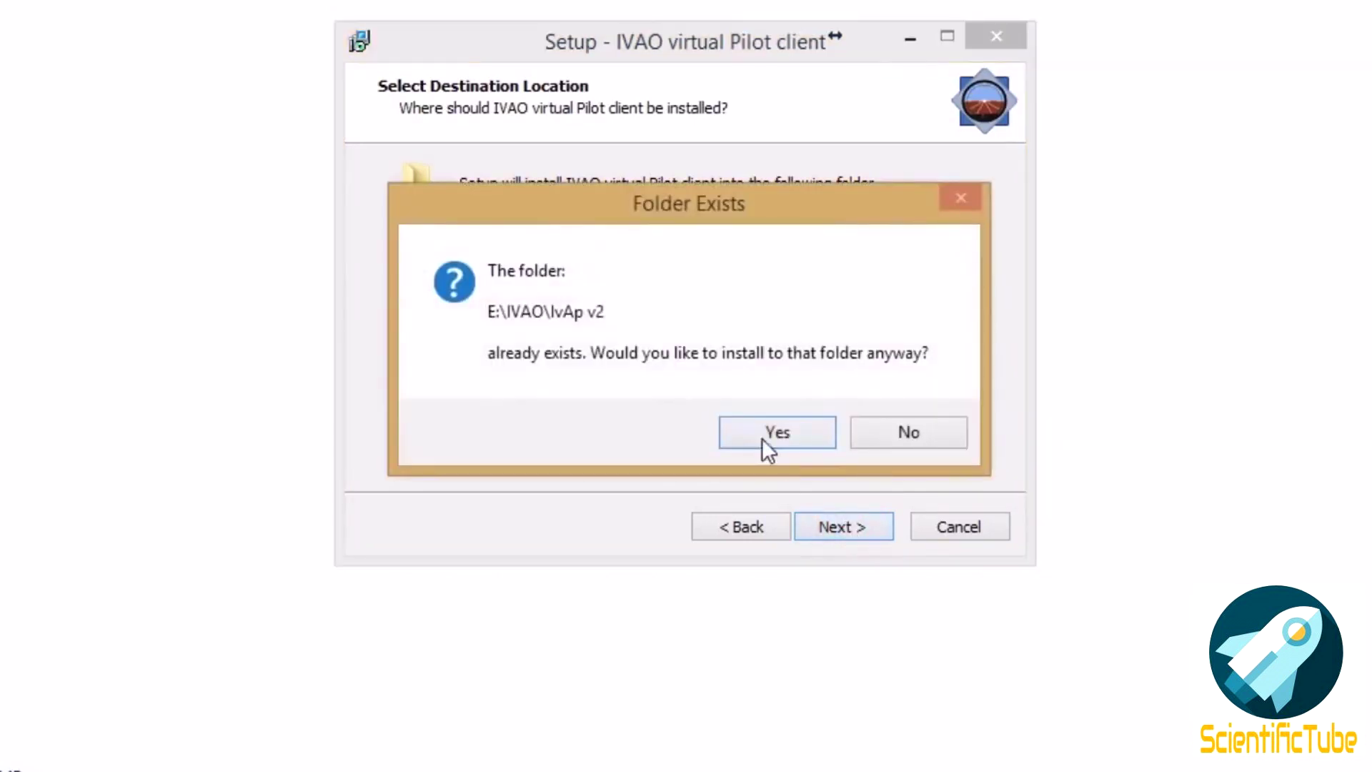
pyautogui.click(762, 438)
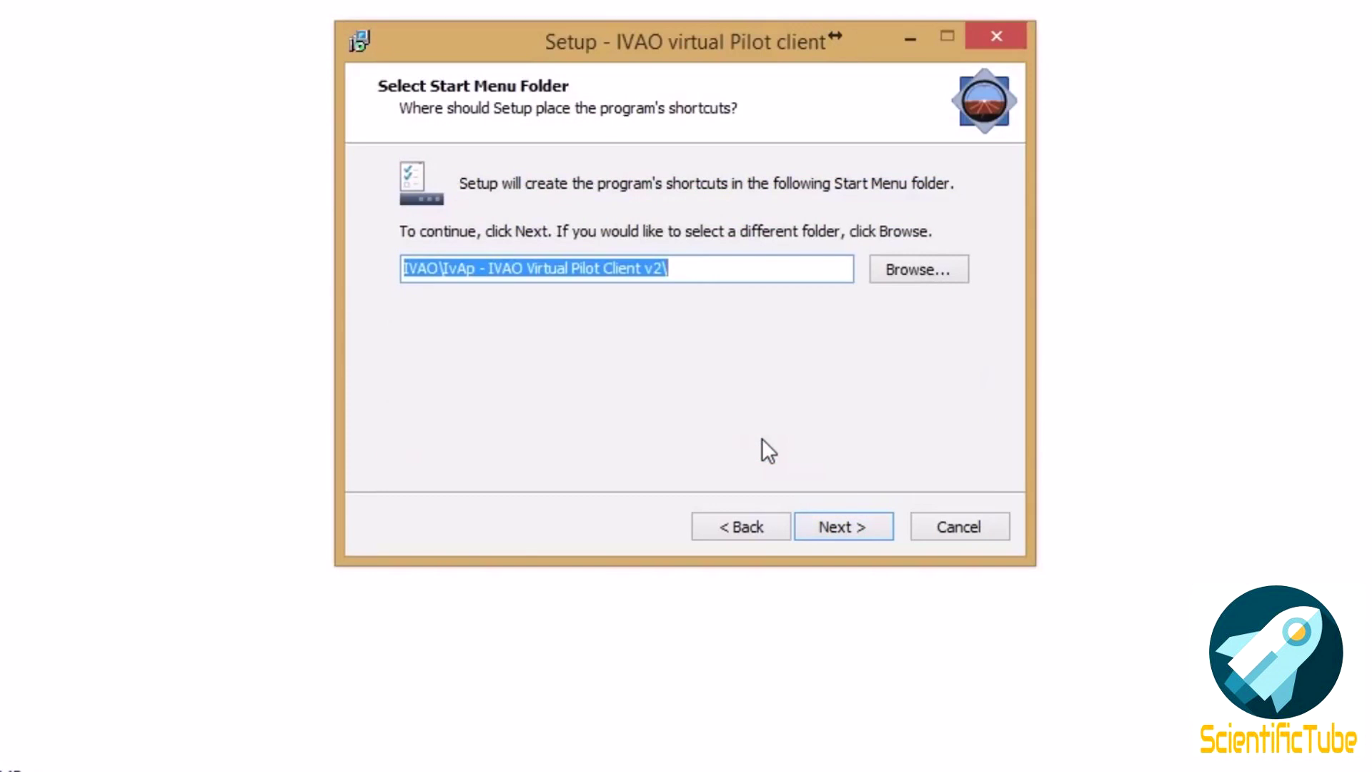
# Step: Keep the default shortcuts folder and TeamSpeak component, then install the pilot client
pyautogui.click(844, 525)
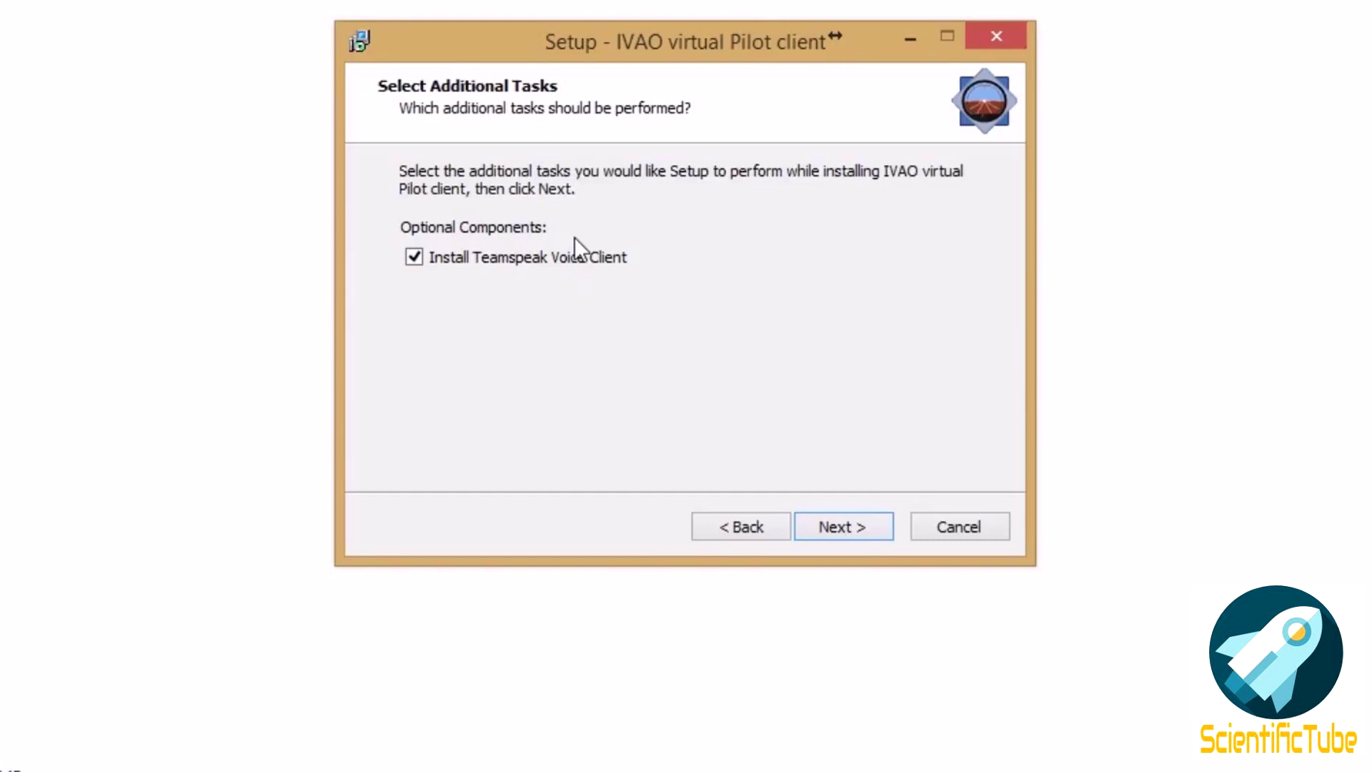
pyautogui.click(844, 527)
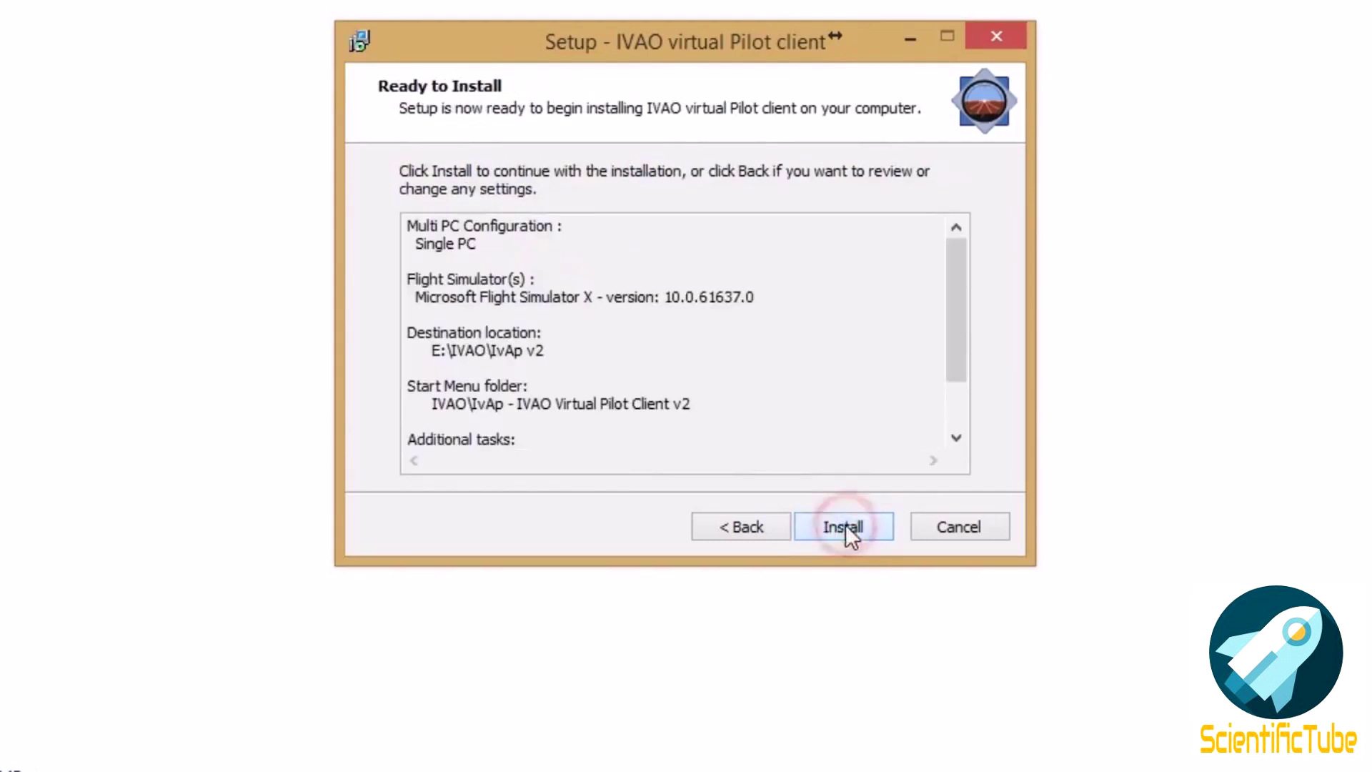
pyautogui.moveTo(958, 304); pyautogui.dragTo(950, 259)
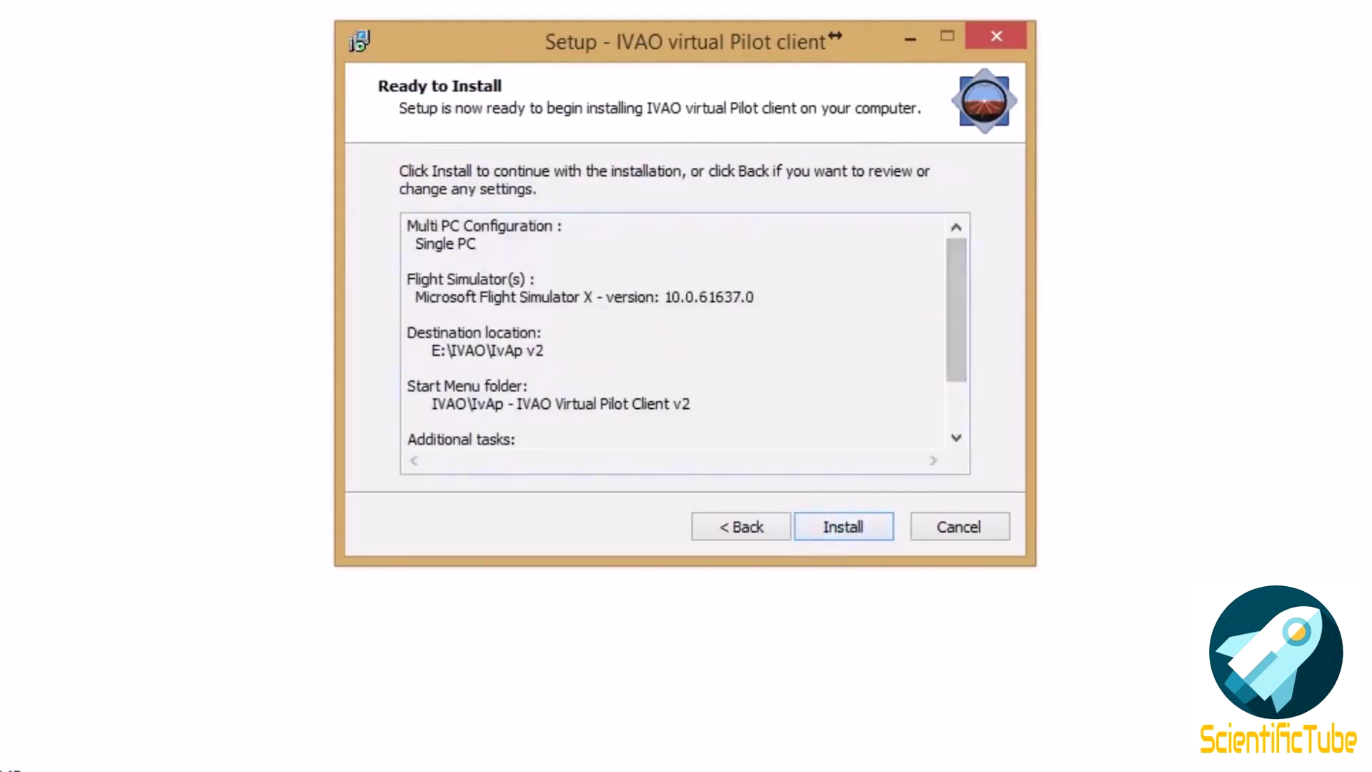
pyautogui.click(833, 523)
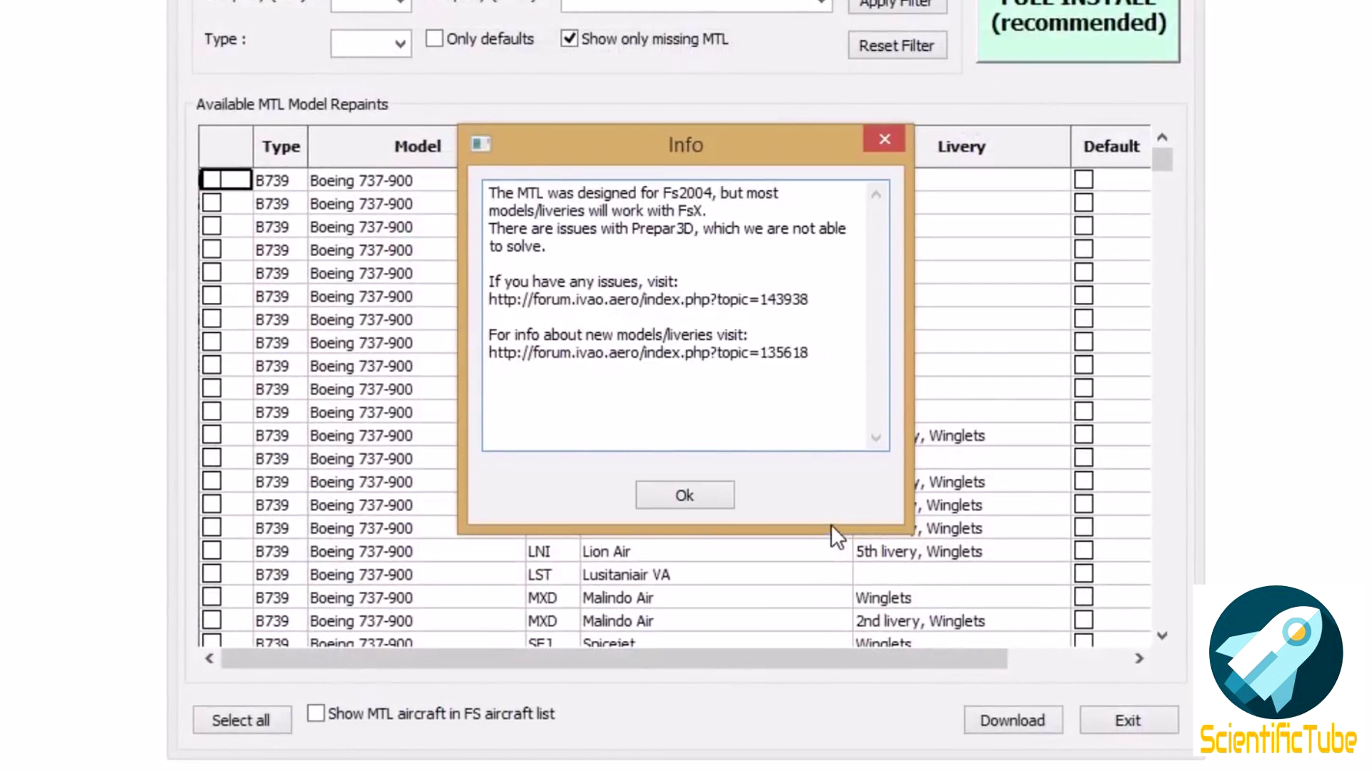
# Step: Start a full MTL repaint install from Mirror 1, Europe (DE) and move the progress window aside
pyautogui.click(704, 493)
pyautogui.moveTo(1158, 176)
pyautogui.mouseDown()
pyautogui.moveTo(1147, 607)
pyautogui.moveTo(1169, 642)
pyautogui.moveTo(1173, 231)
pyautogui.moveTo(1156, 169)
pyautogui.mouseUp()
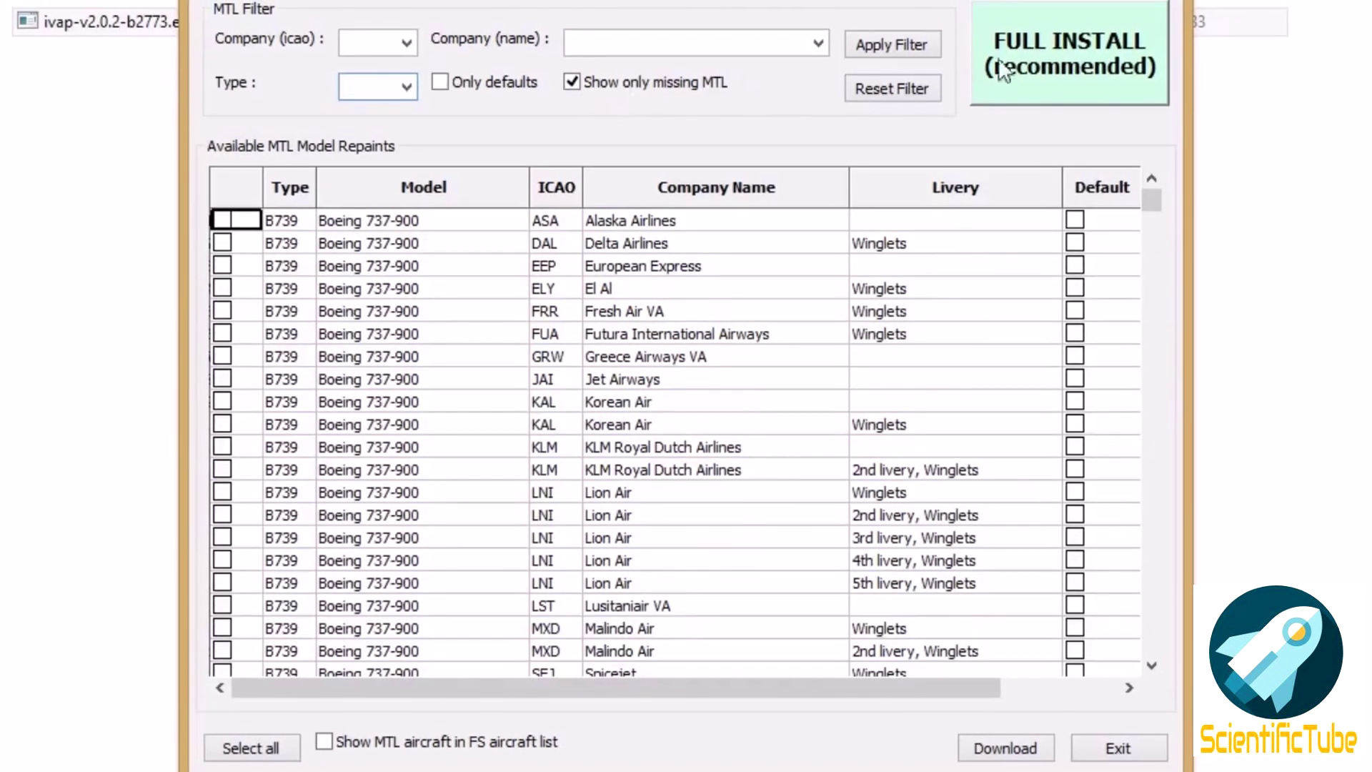
pyautogui.click(1021, 60)
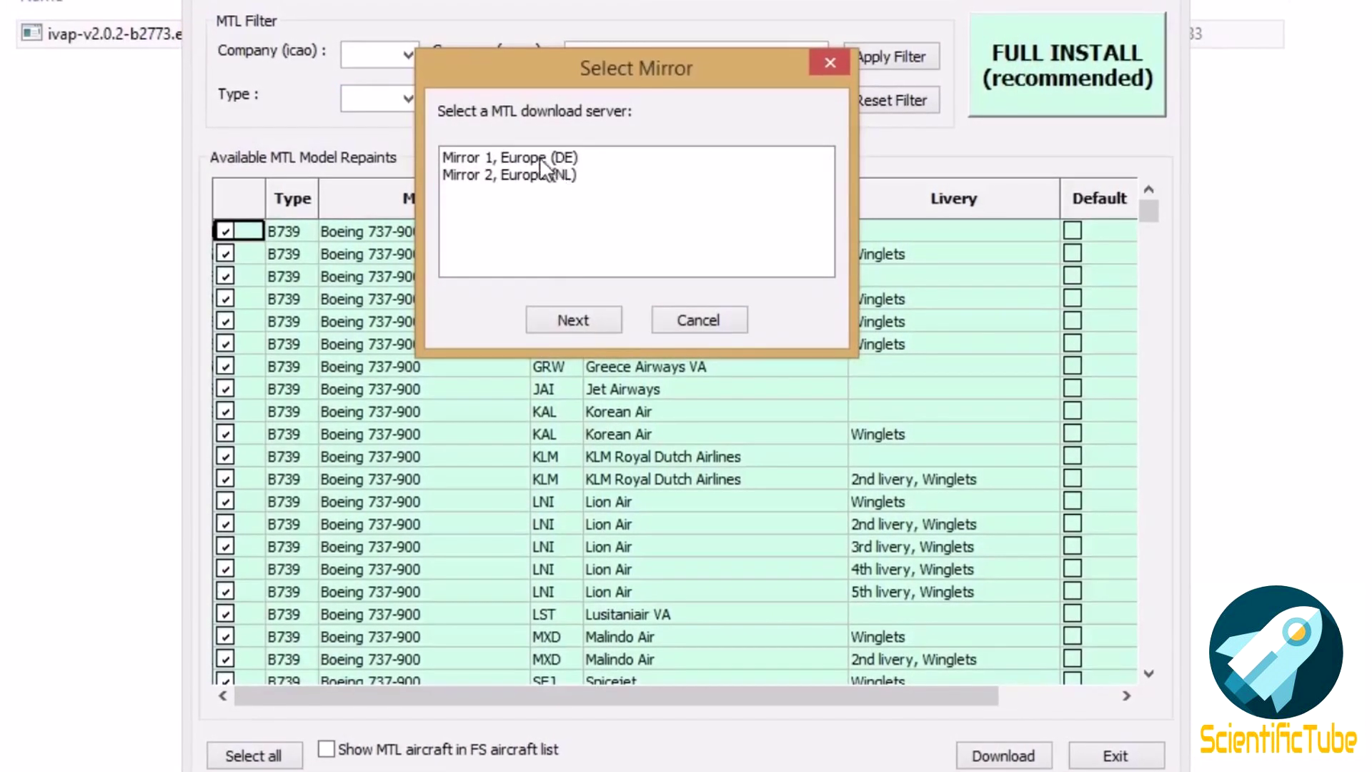
pyautogui.click(533, 154)
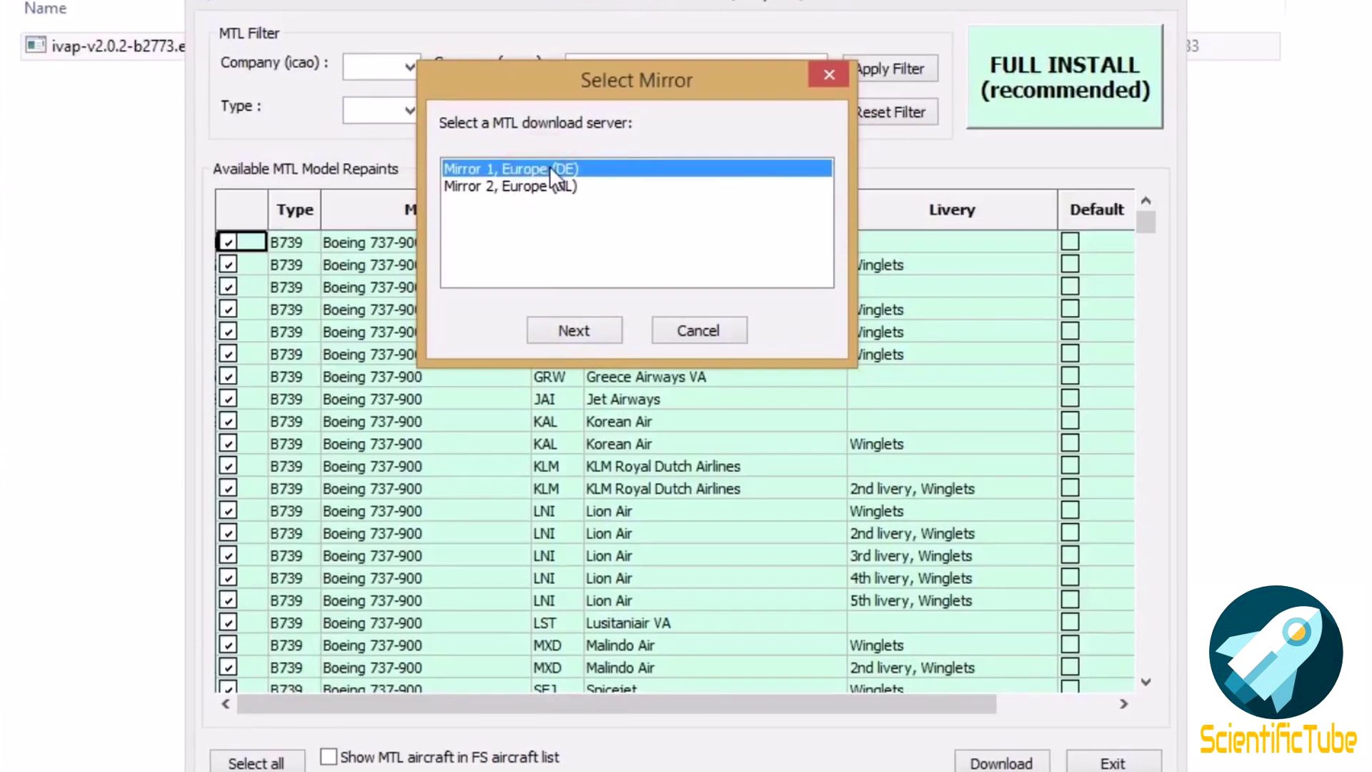
pyautogui.click(571, 329)
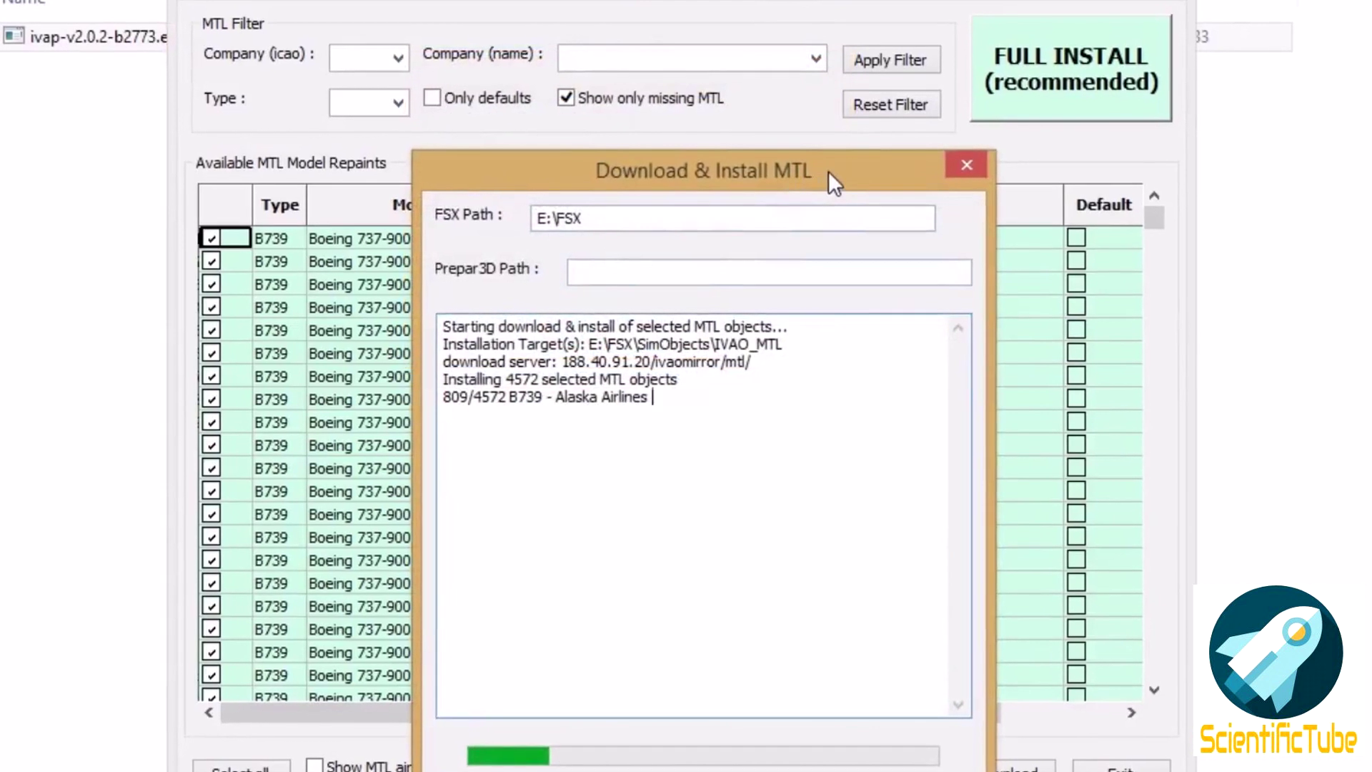
pyautogui.moveTo(829, 171); pyautogui.dragTo(831, 603)
pyautogui.click(829, 170)
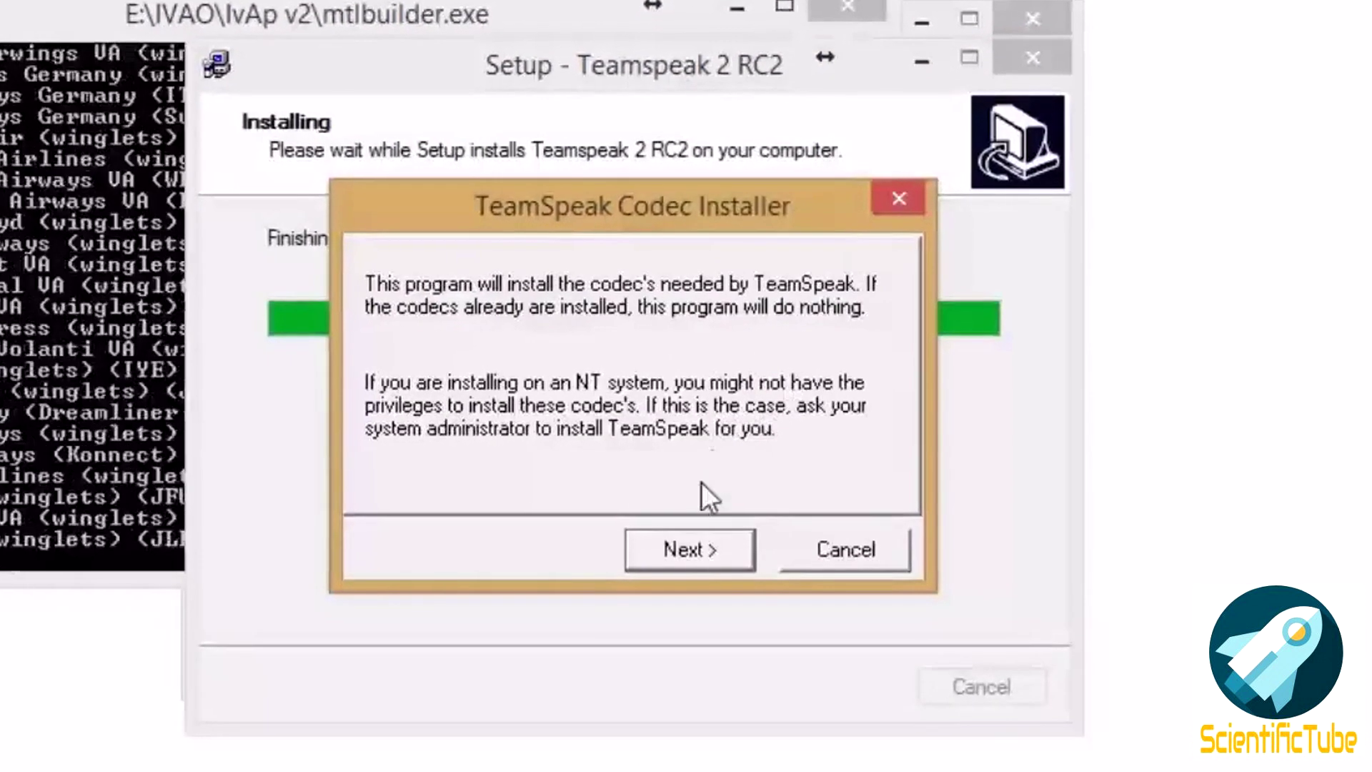
# Step: Complete the TeamSpeak codec installer and advance IvAp setup past its Information page
pyautogui.click(699, 548)
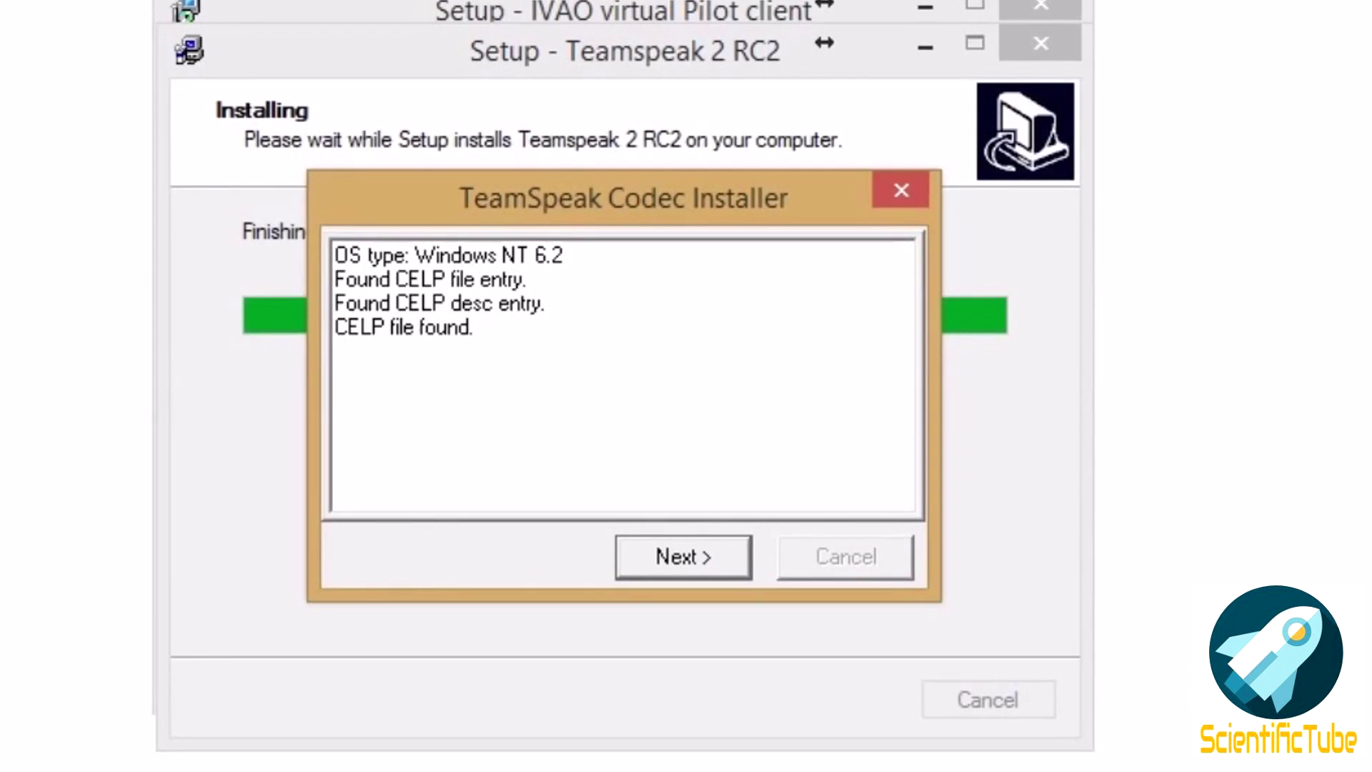
pyautogui.click(718, 561)
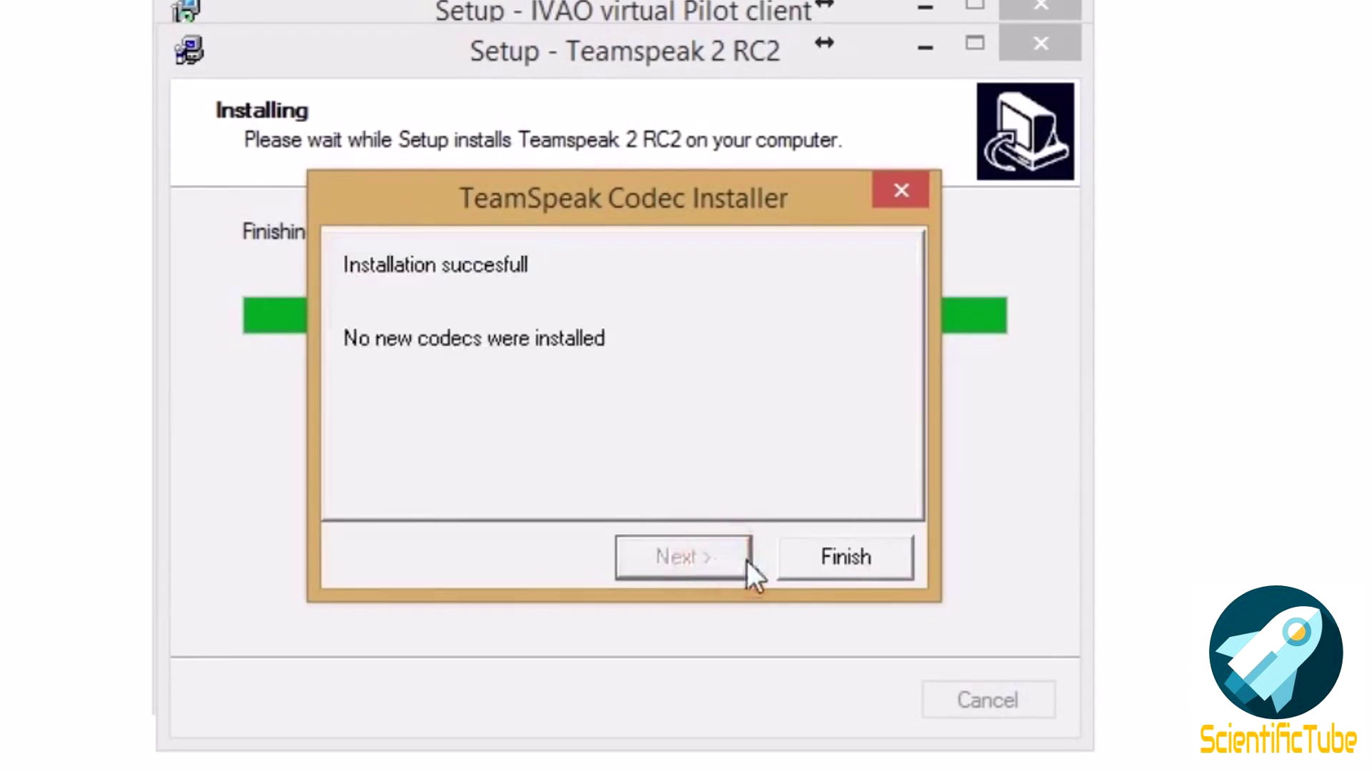
pyautogui.click(813, 563)
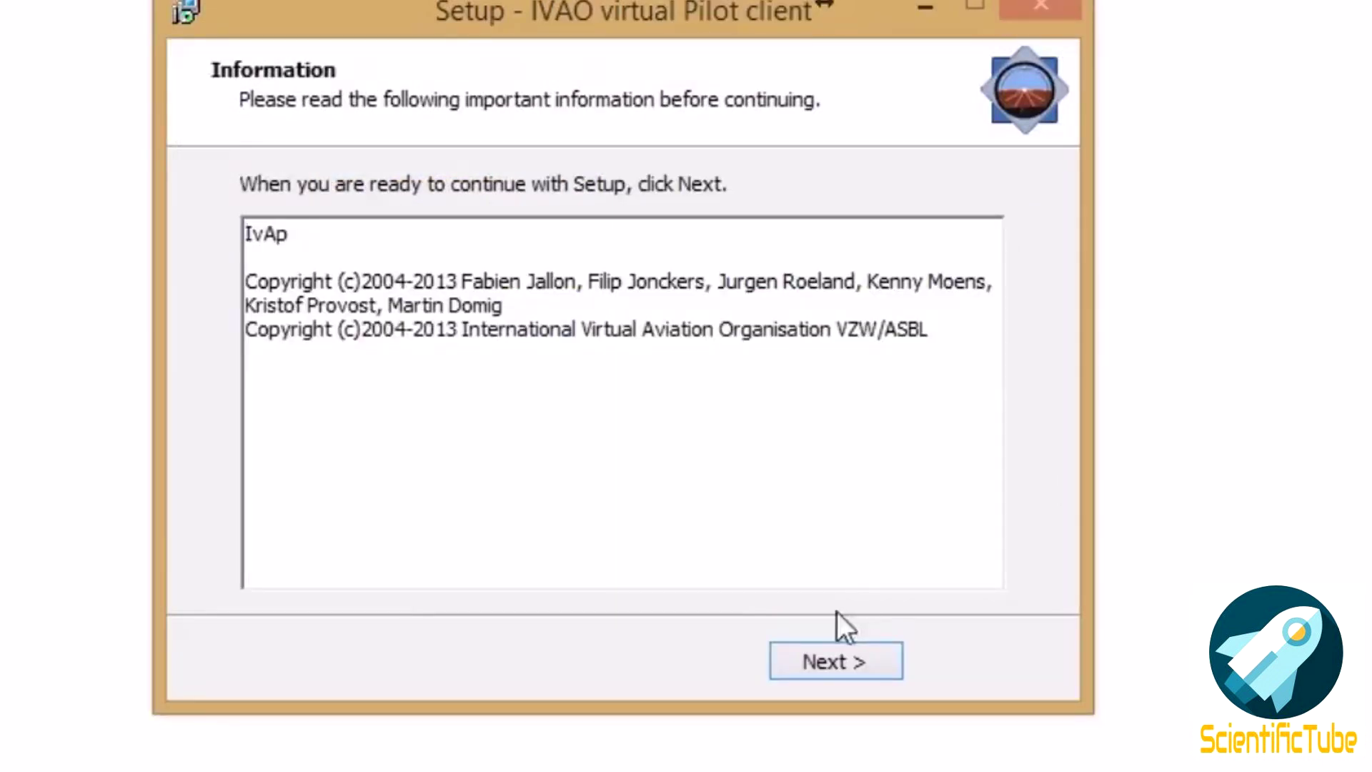
pyautogui.click(867, 649)
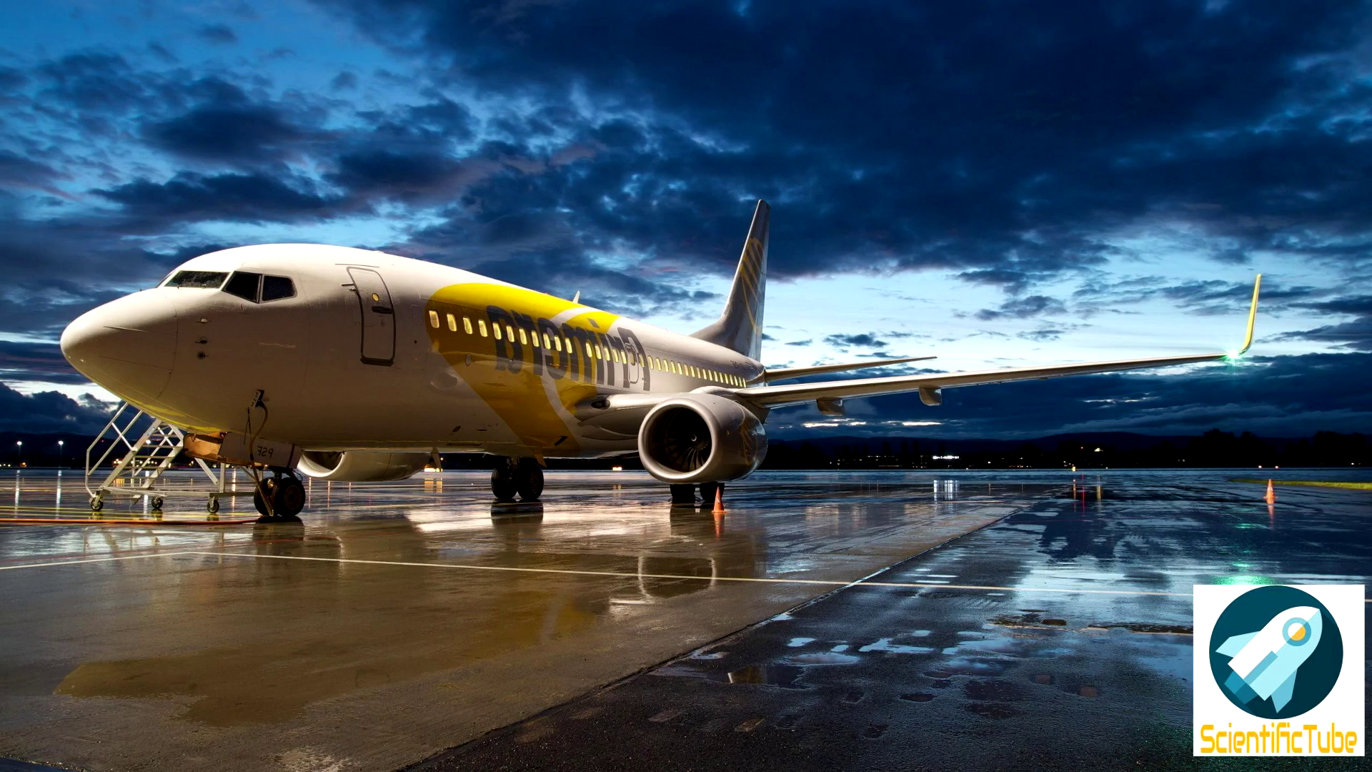